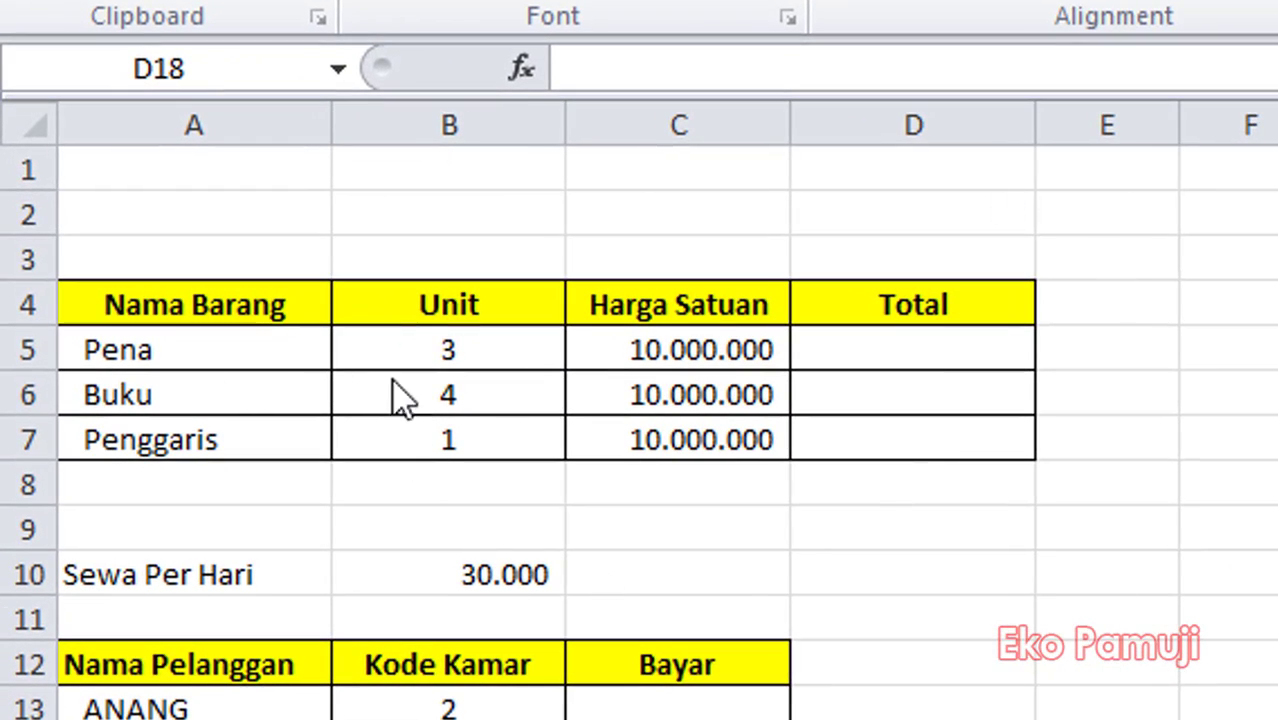
click(423, 350)
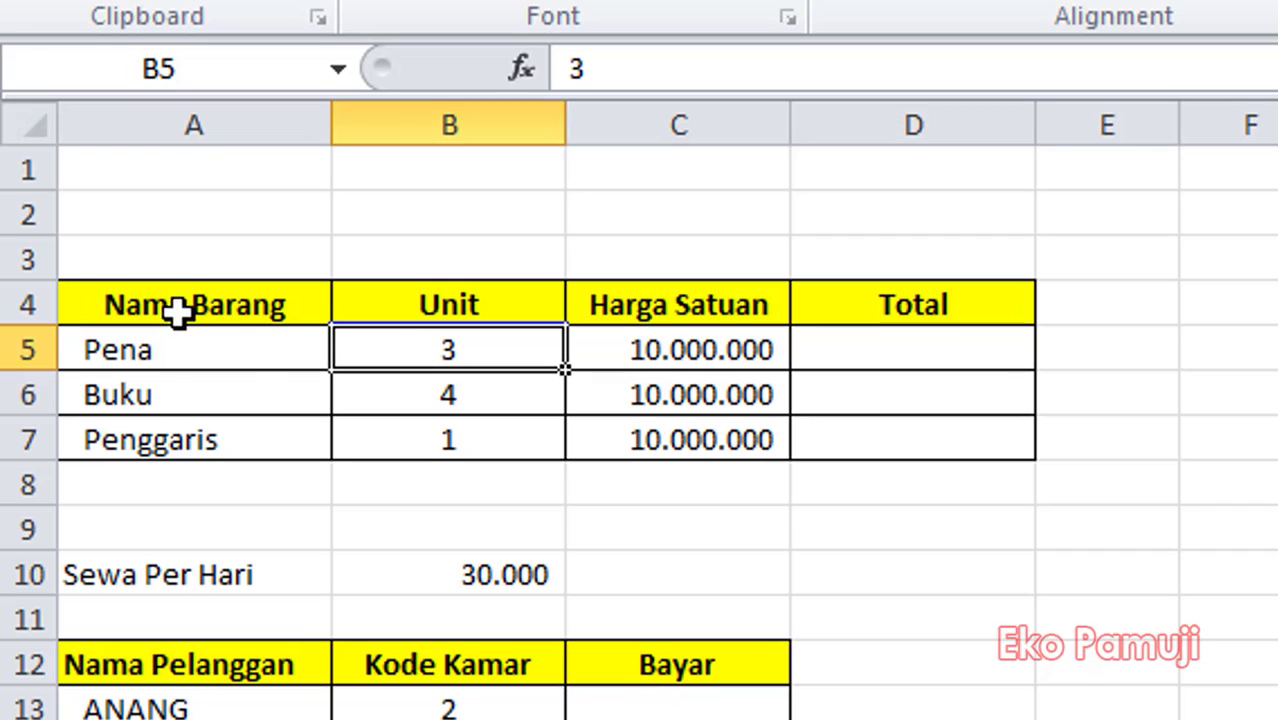
click(172, 367)
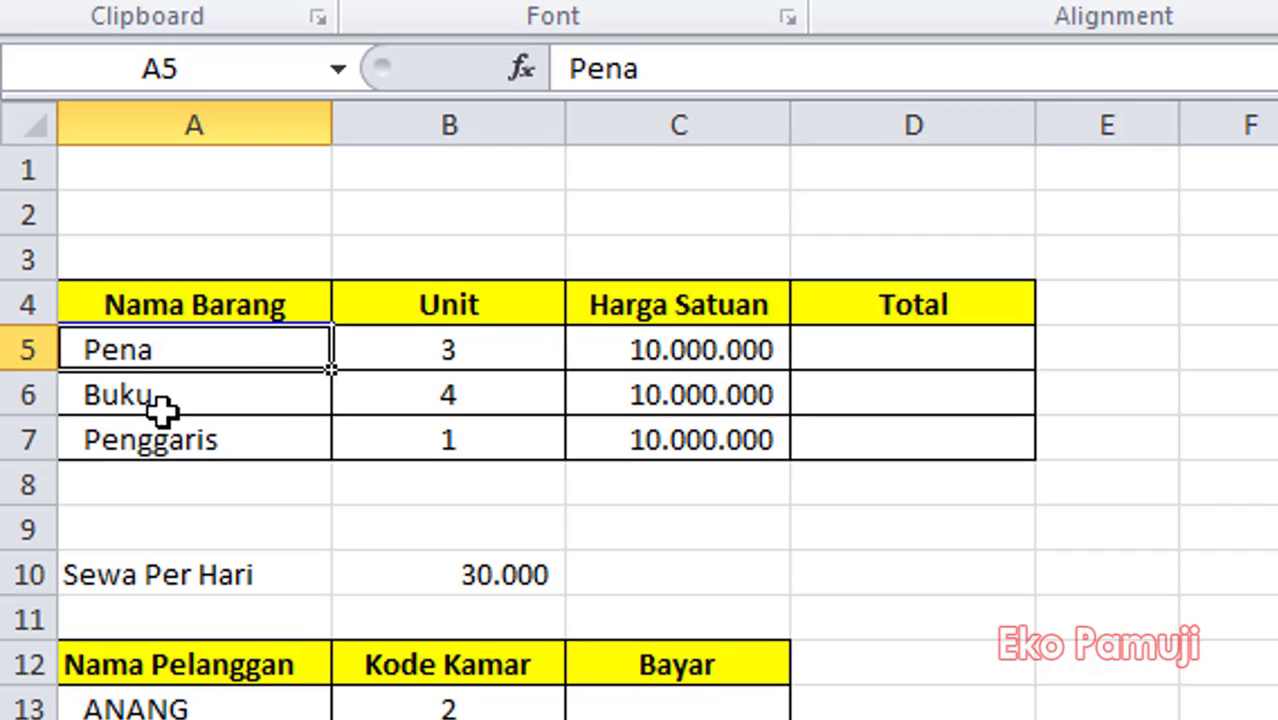
click(165, 408)
click(186, 467)
click(446, 350)
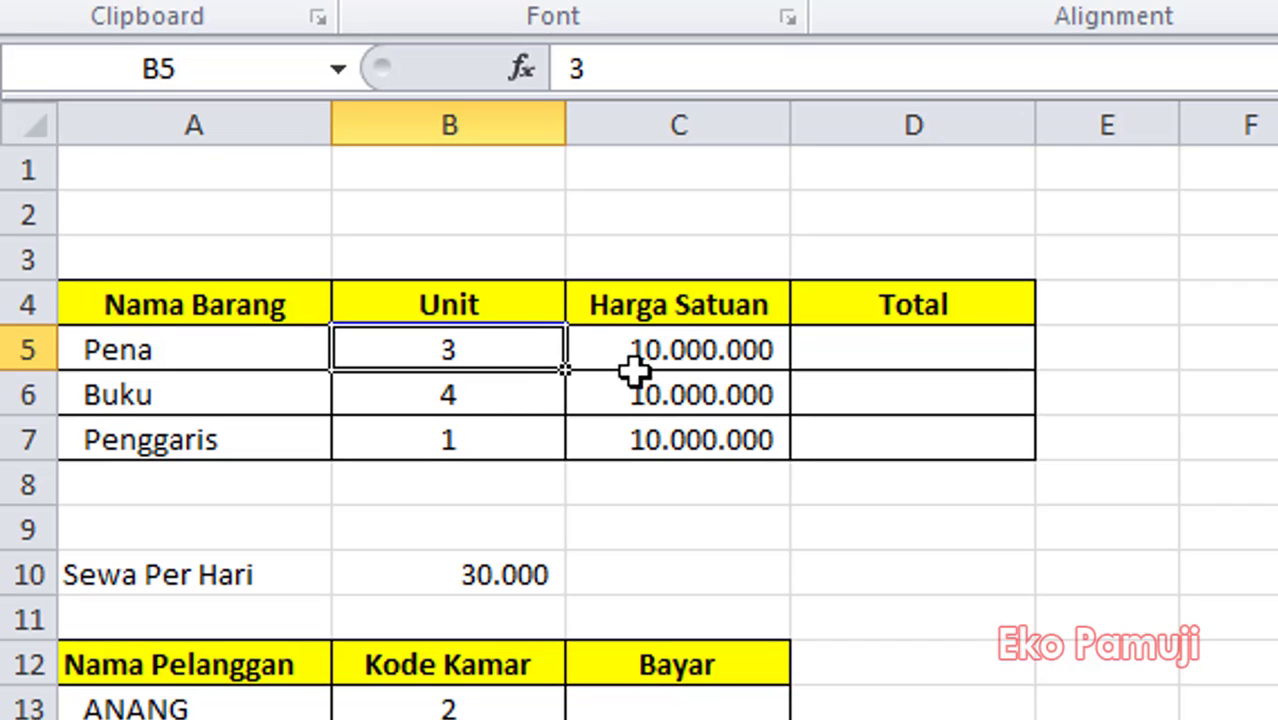
- Set the Harga Satuan of Pena in cell C5 to 10000
click(725, 365)
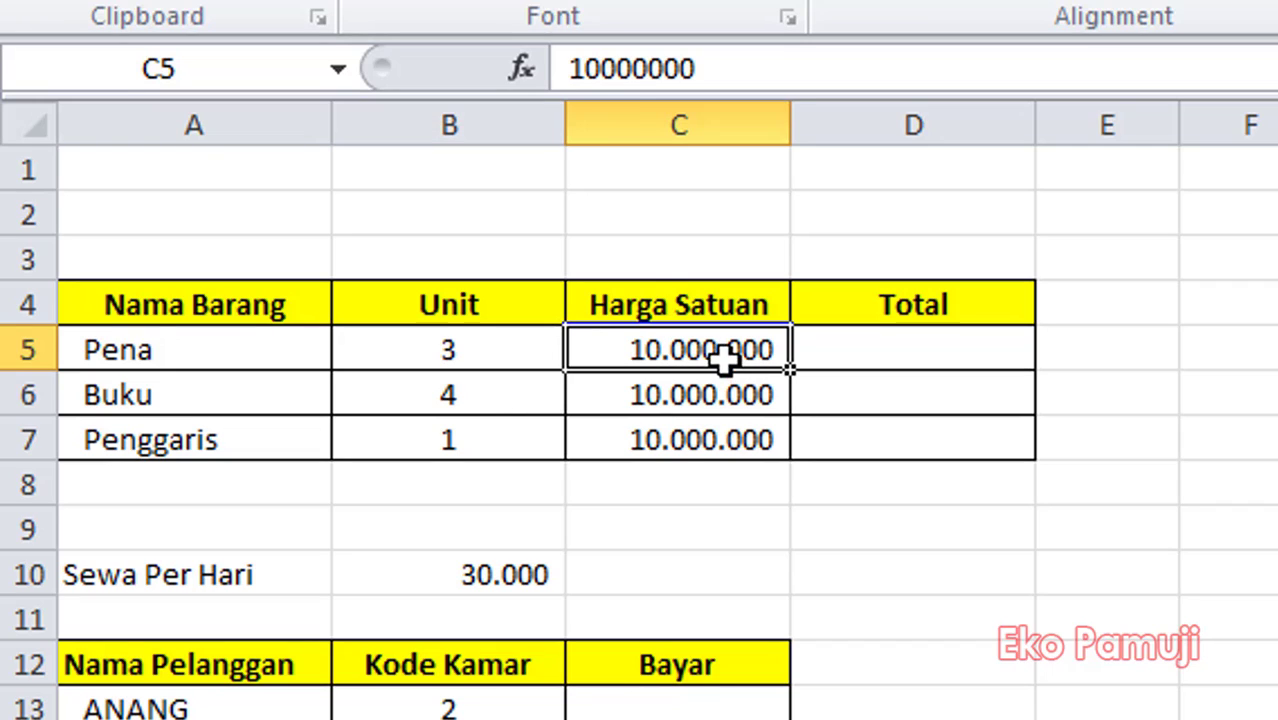
click(632, 68)
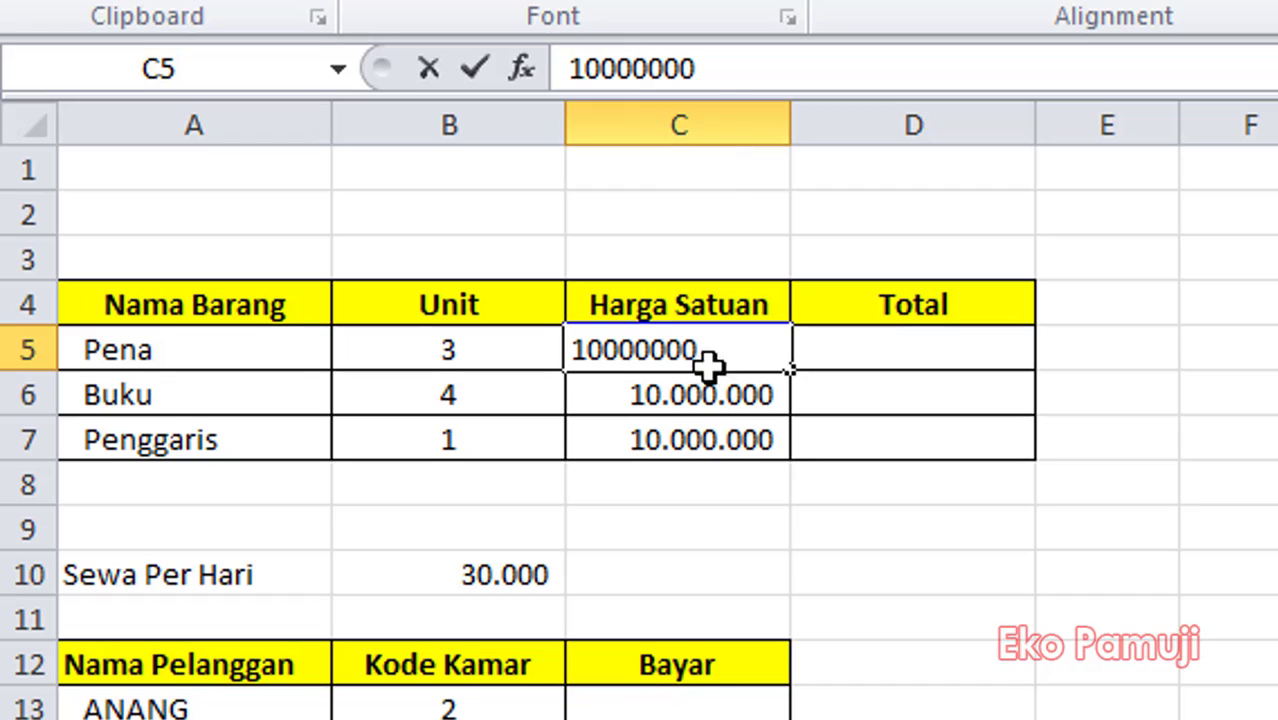
key(BackSpace)
key(BackSpace)
key(BackSpace)
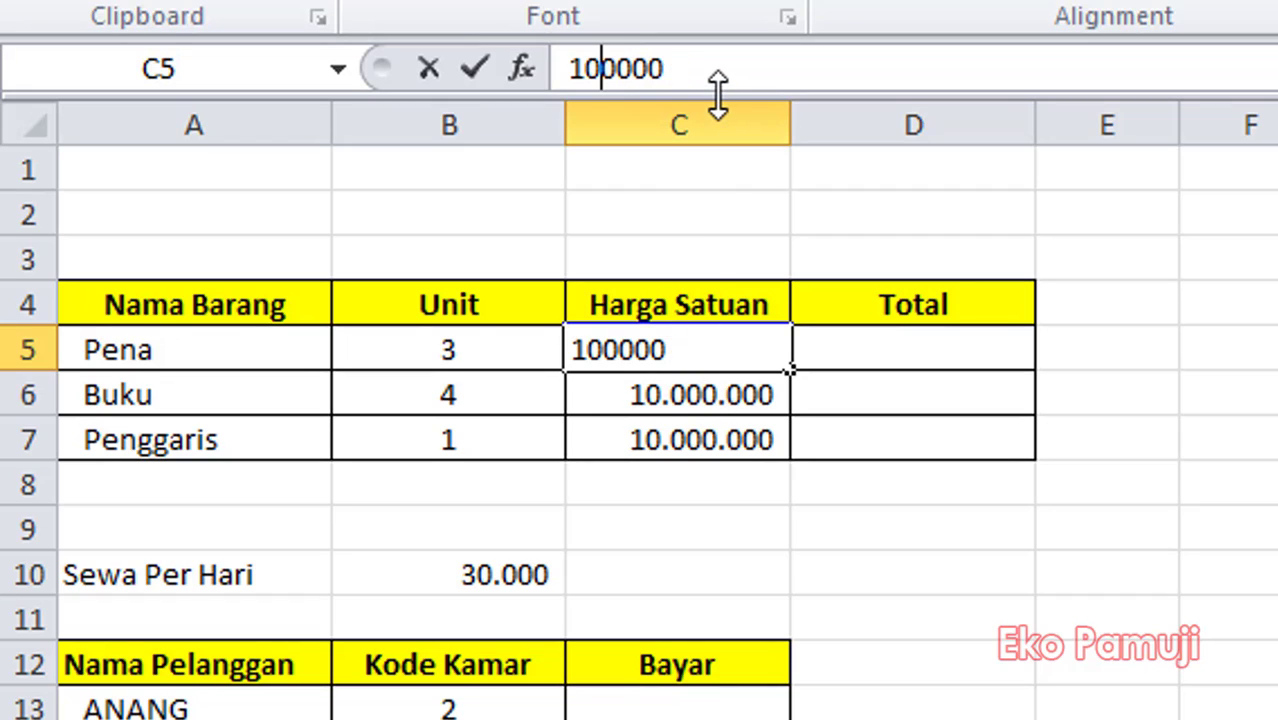
key(Return)
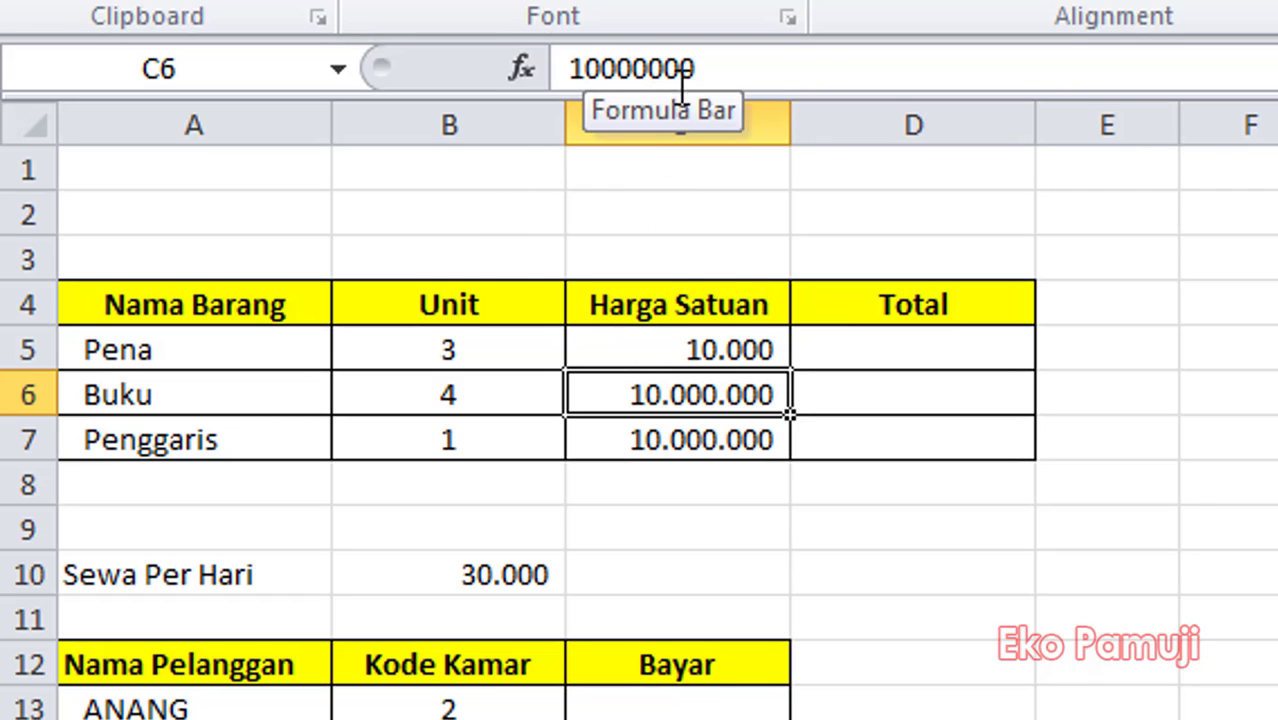
- Set the Harga Satuan of Buku in C6 to 100000 and of Penggaris in C7 to 5000
drag(749, 85, 507, 69)
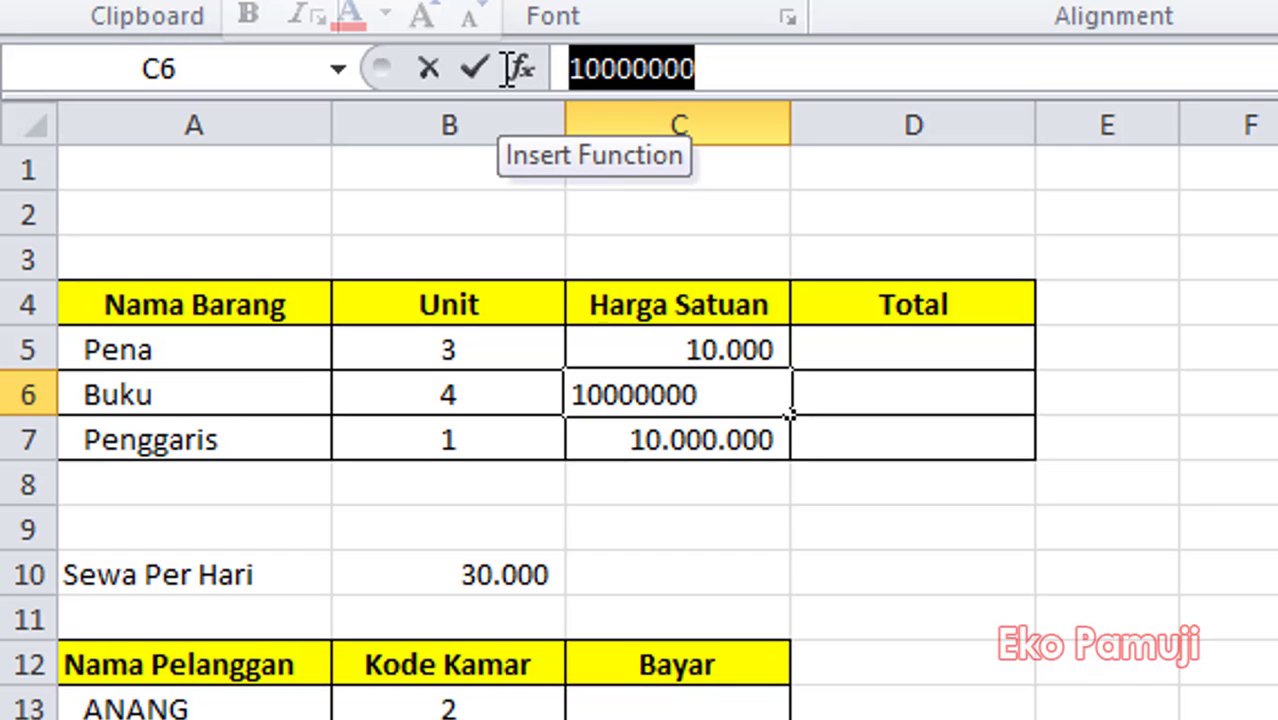
text(10)
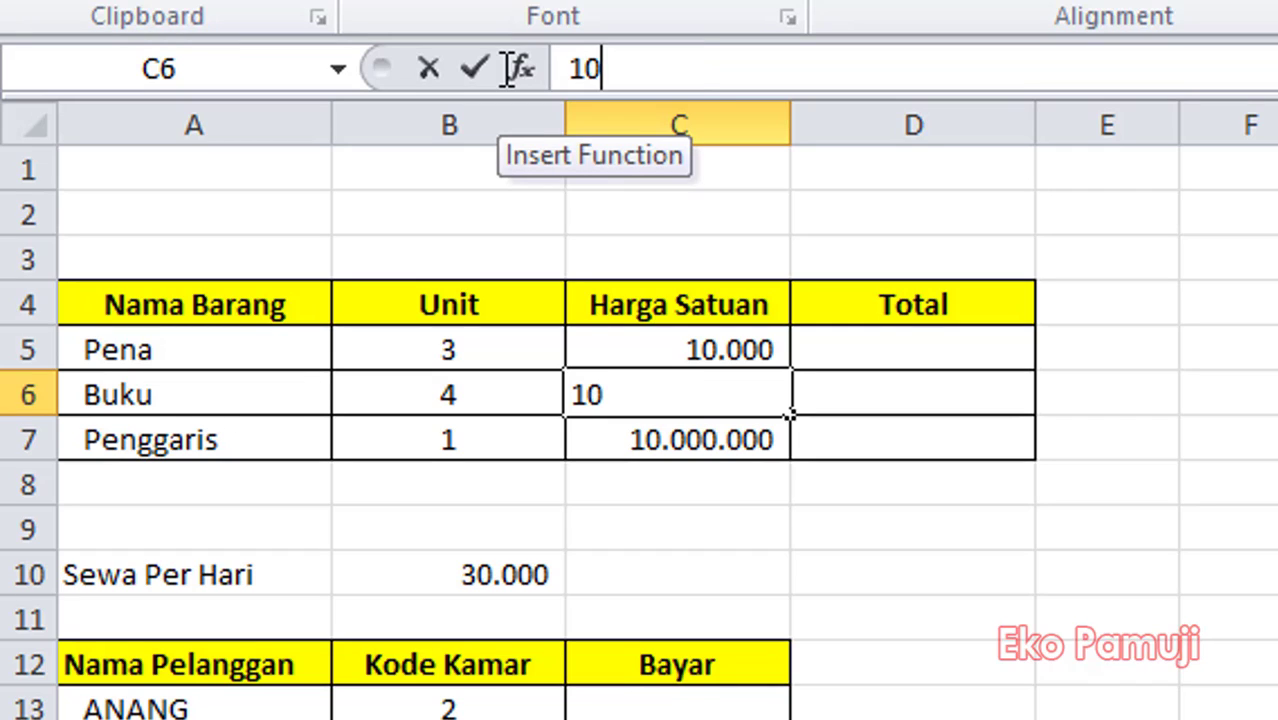
text(0000)
key(Return)
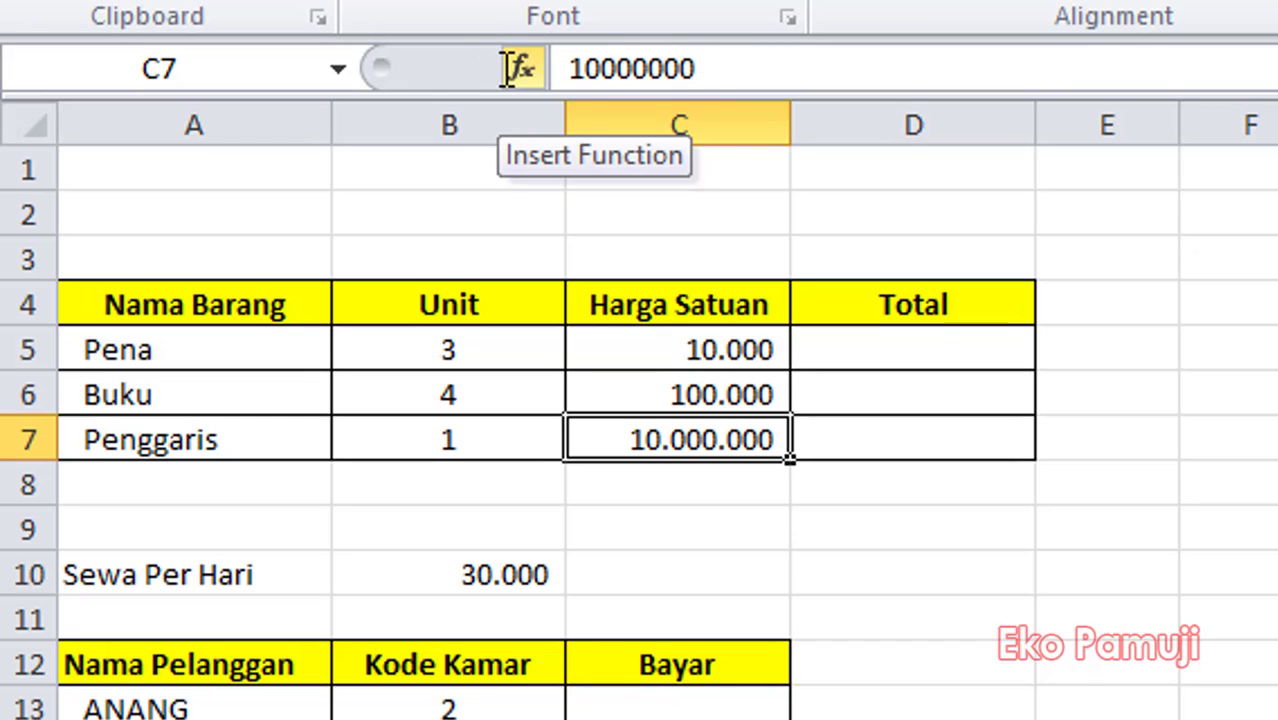
text(50000)
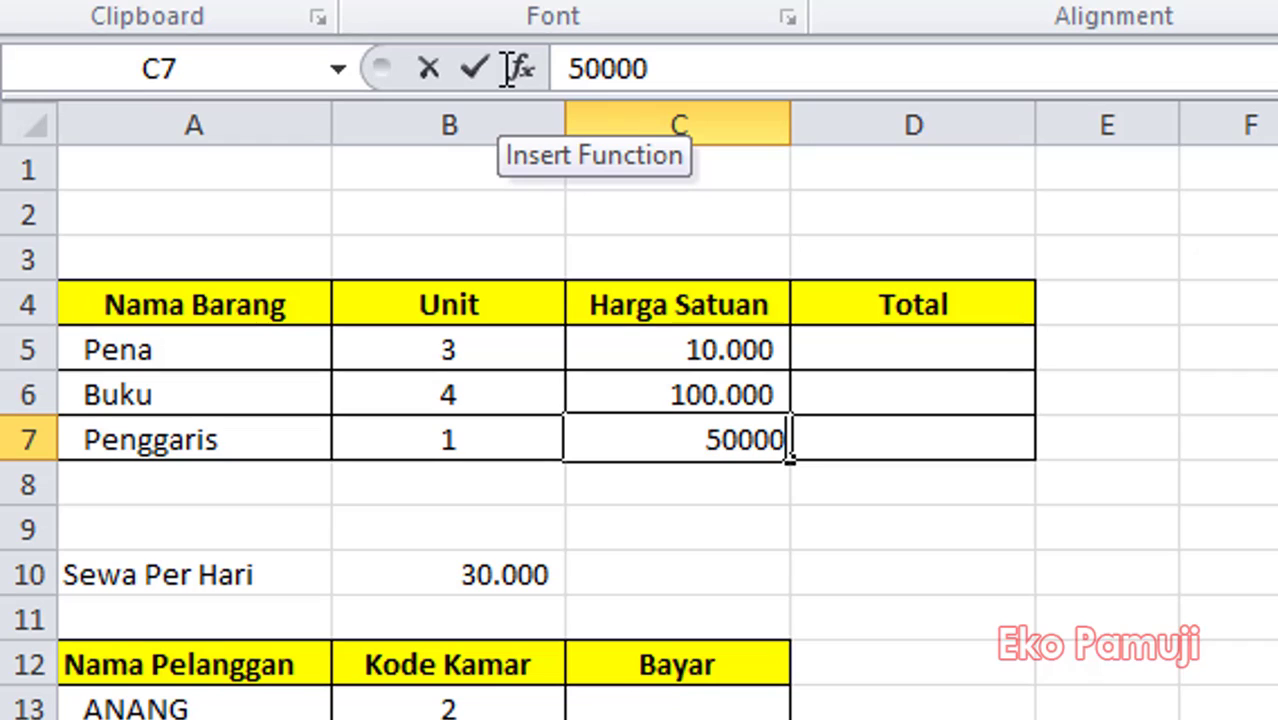
key(BackSpace)
key(Return)
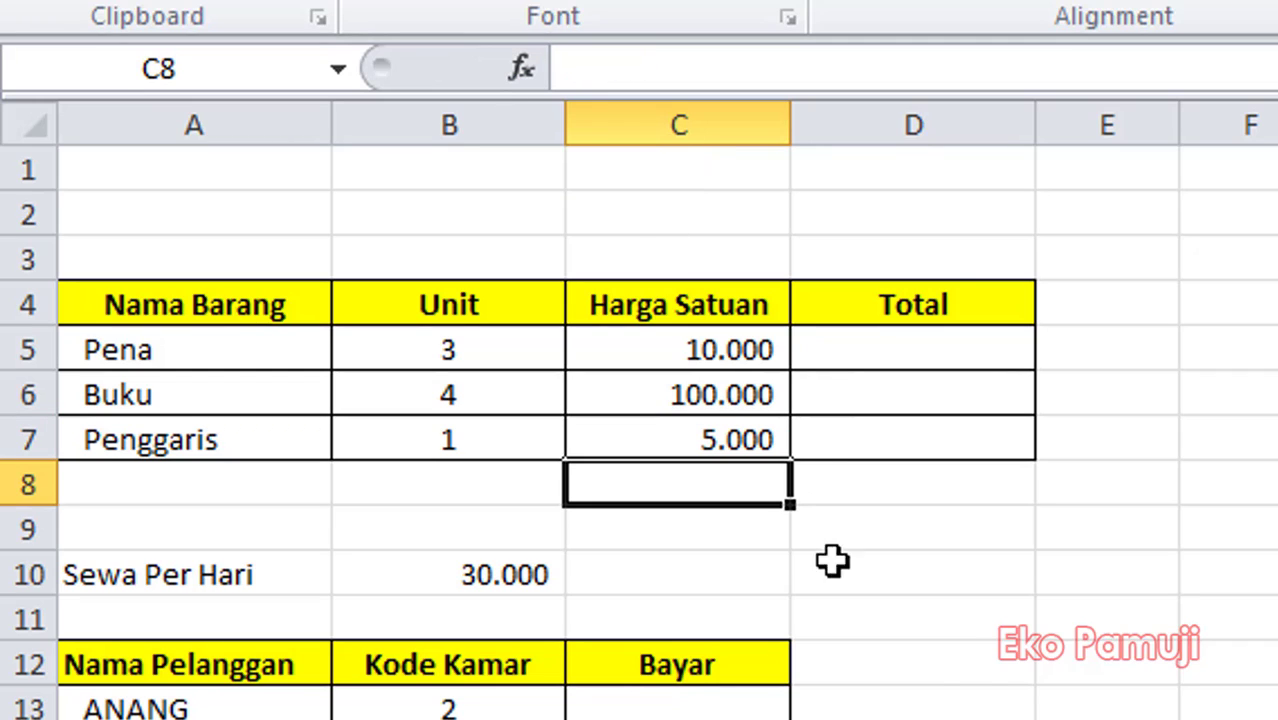
click(980, 667)
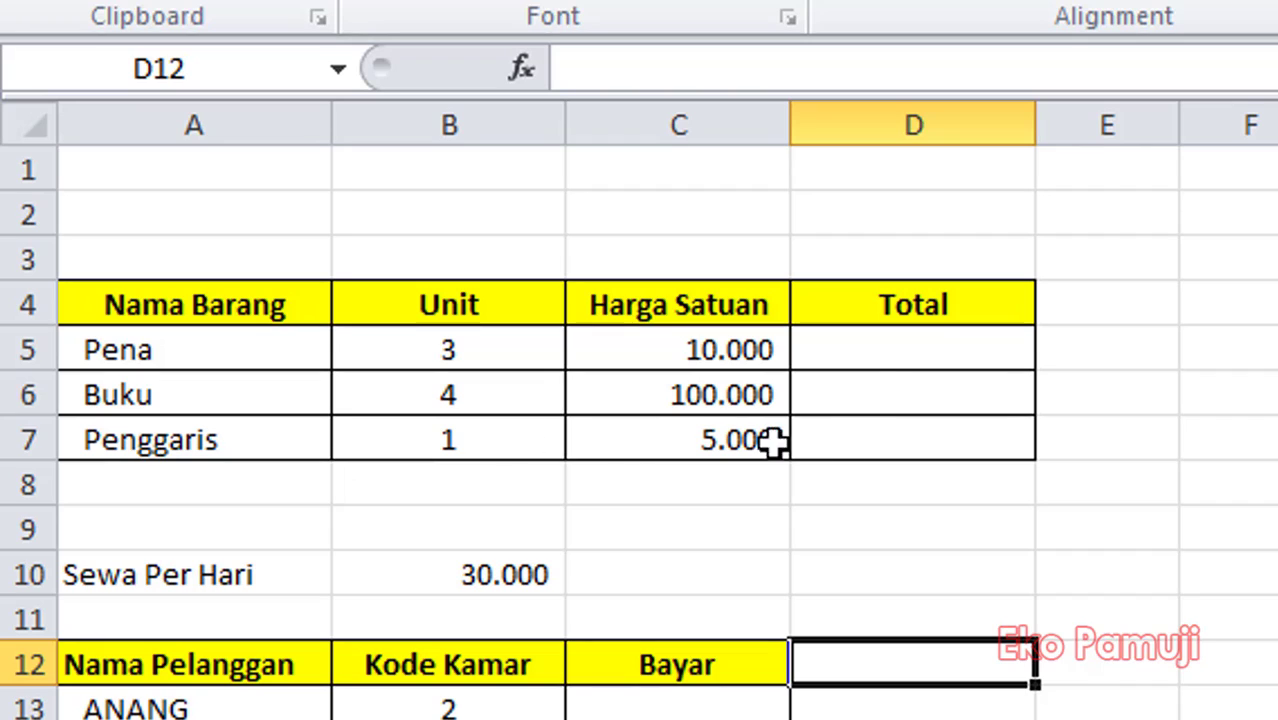
- Enter the formula =B5*C5 in D5 to calculate the Total for Pena
click(888, 352)
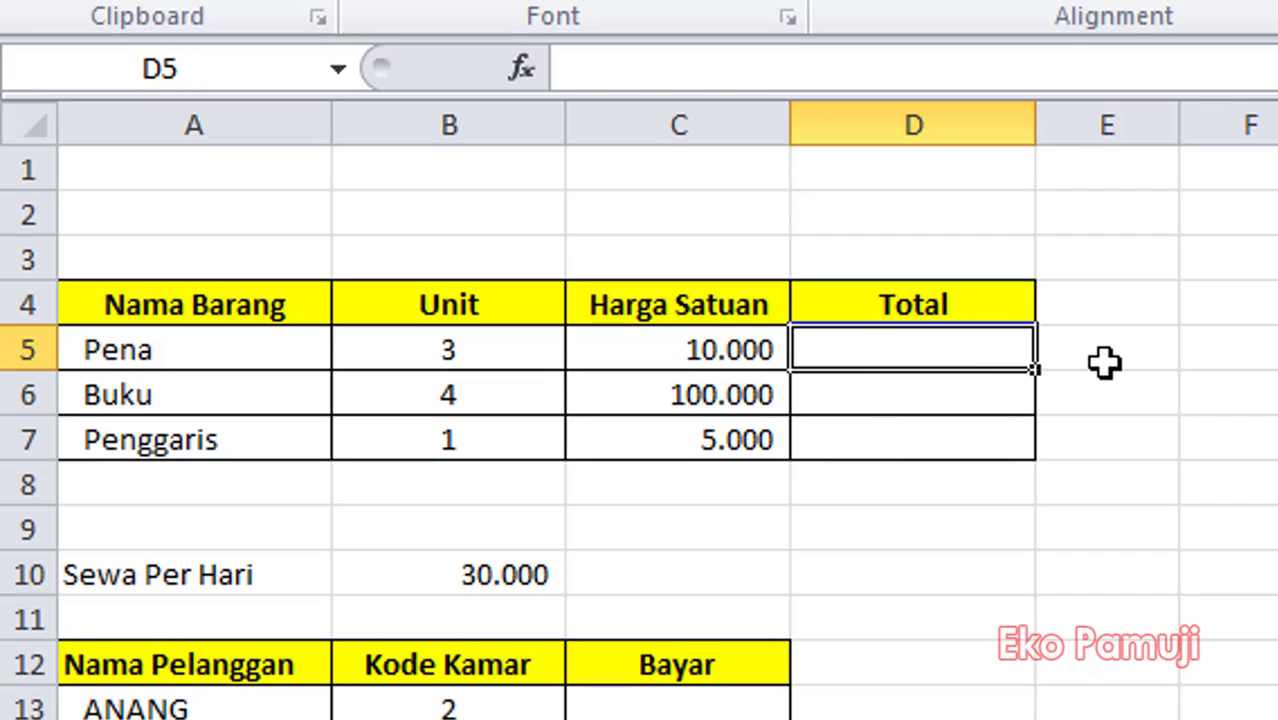
text(=)
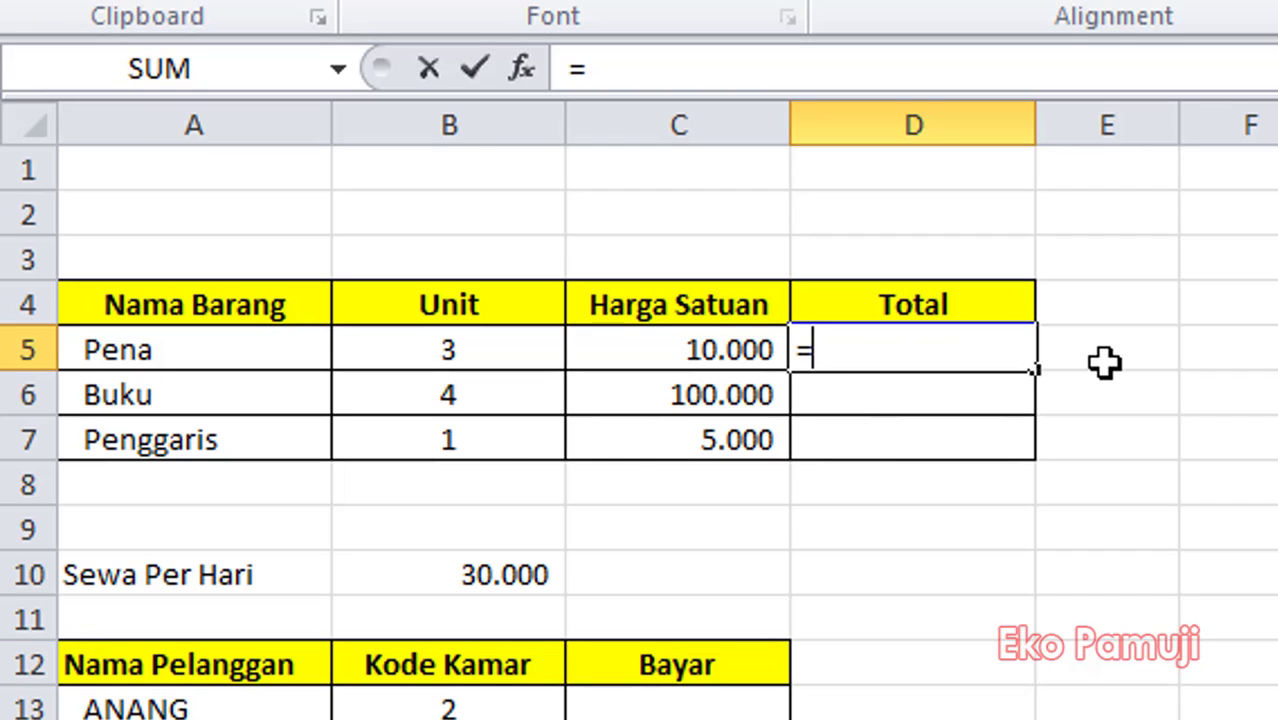
click(476, 355)
text(*)
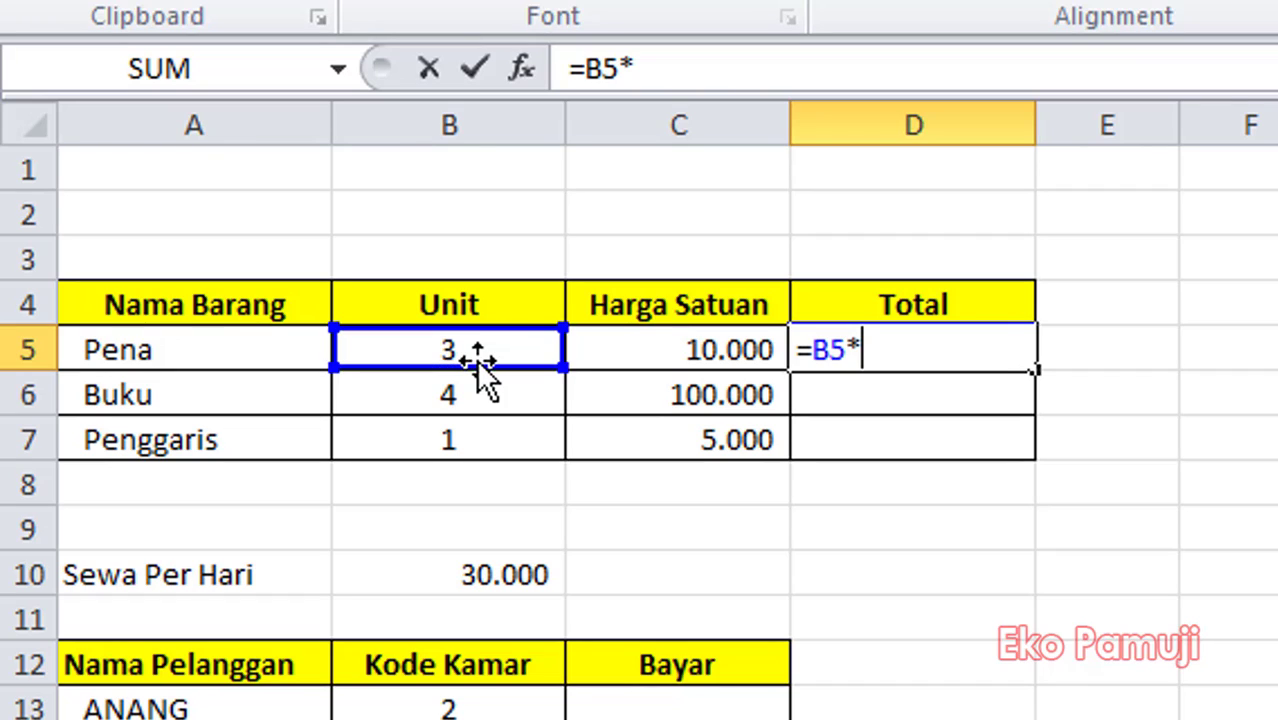
click(668, 349)
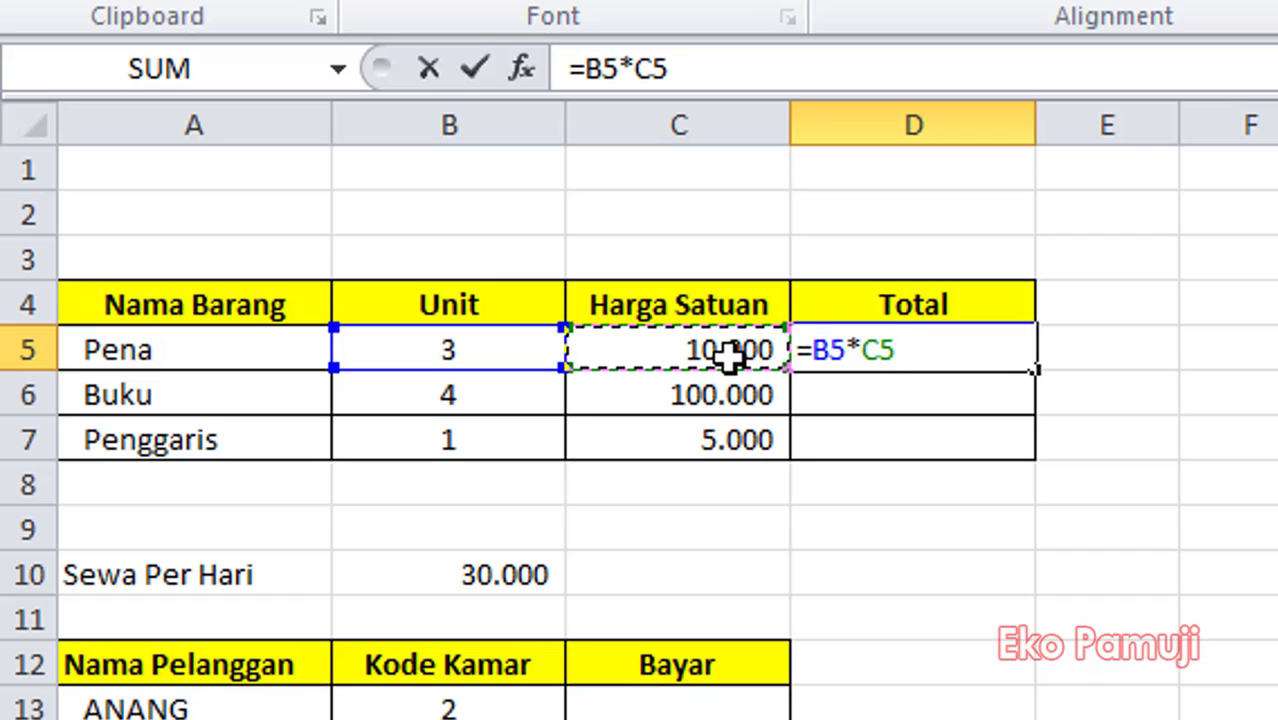
key(Return)
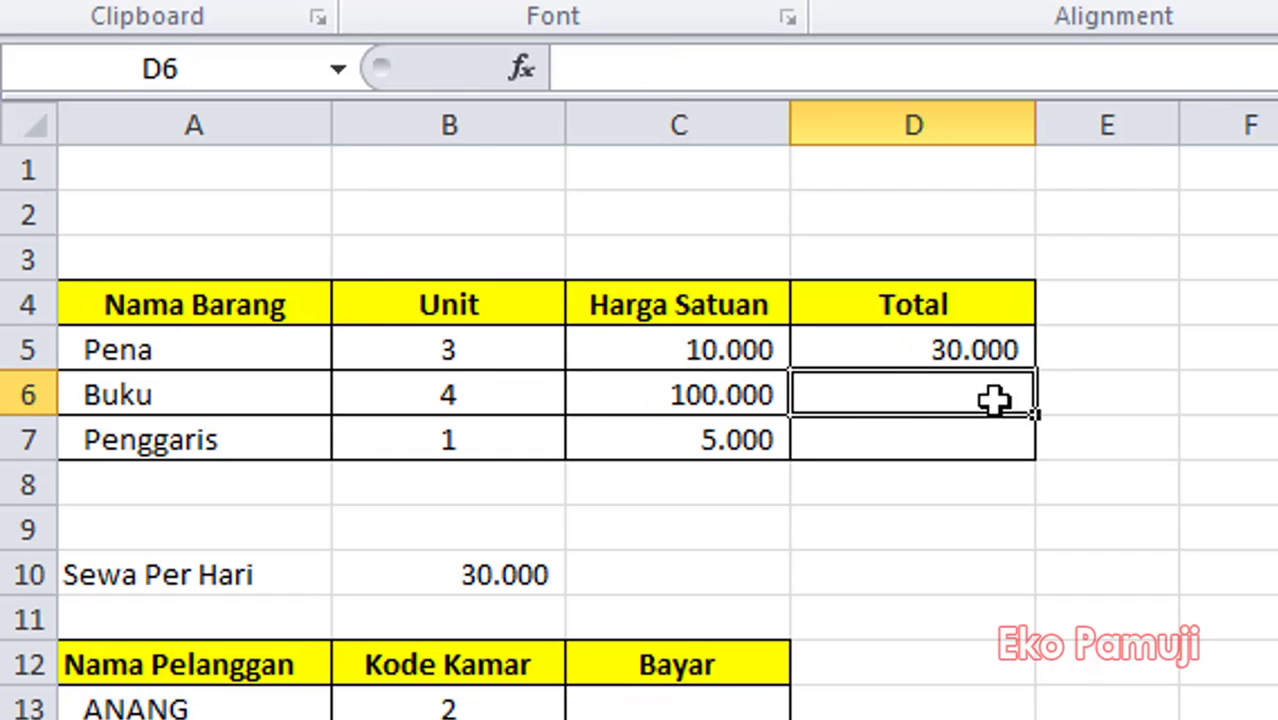
- Fill the Total formula from D5 down to D7 for Buku and Penggaris
click(975, 349)
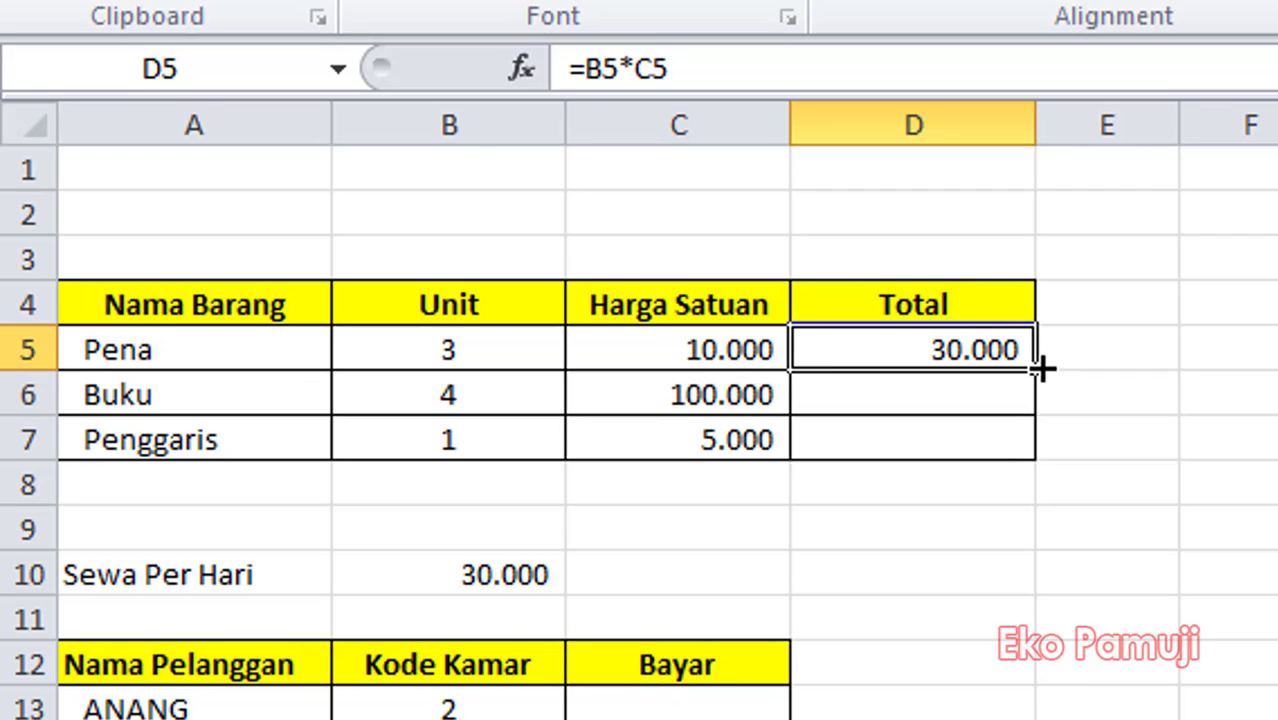
drag(1040, 369, 1044, 462)
click(982, 605)
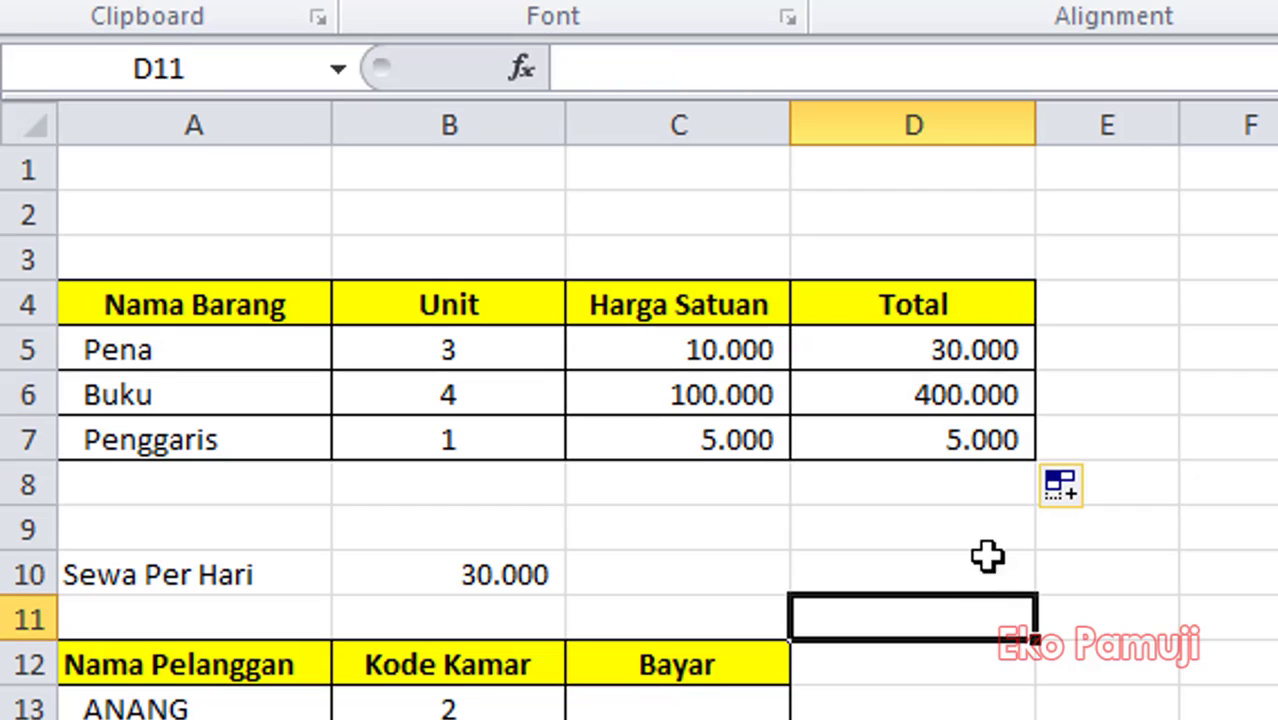
- Check the formulas in Total cells D5, D6 and D7, and repeat the fill of D5 down to D7
click(1005, 347)
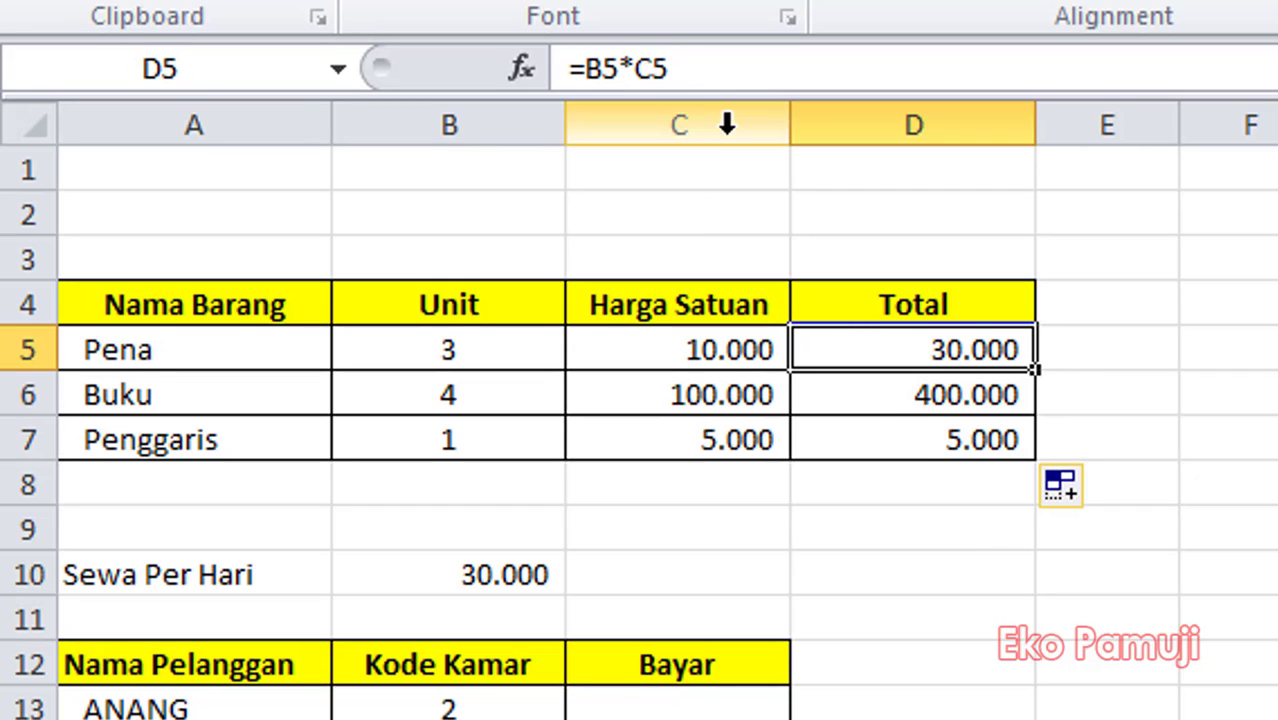
click(925, 388)
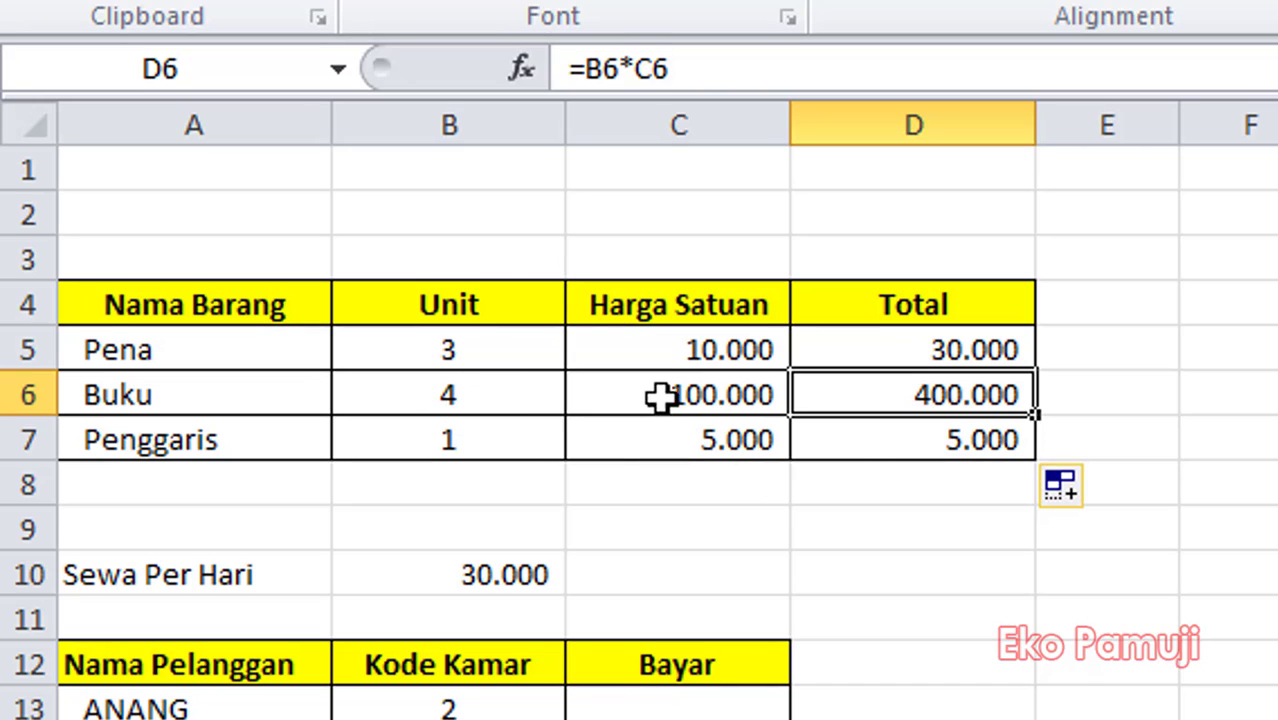
click(935, 440)
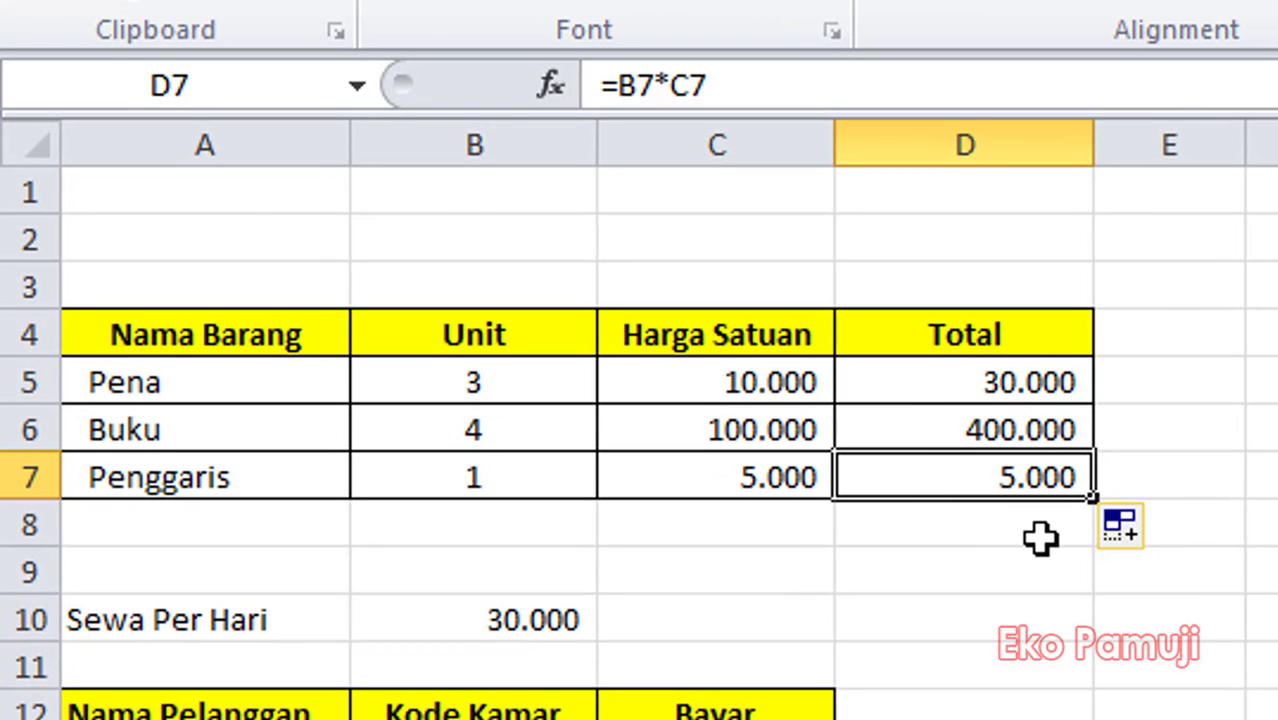
click(1088, 392)
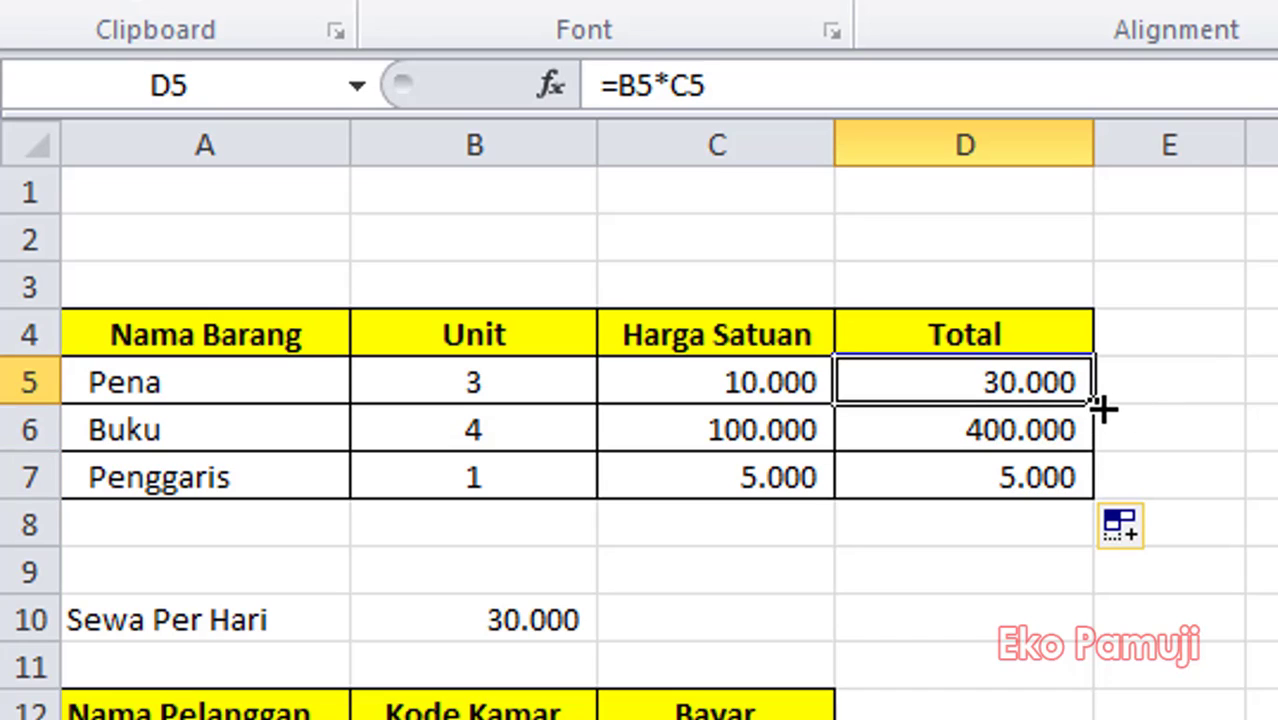
drag(1100, 400, 1104, 500)
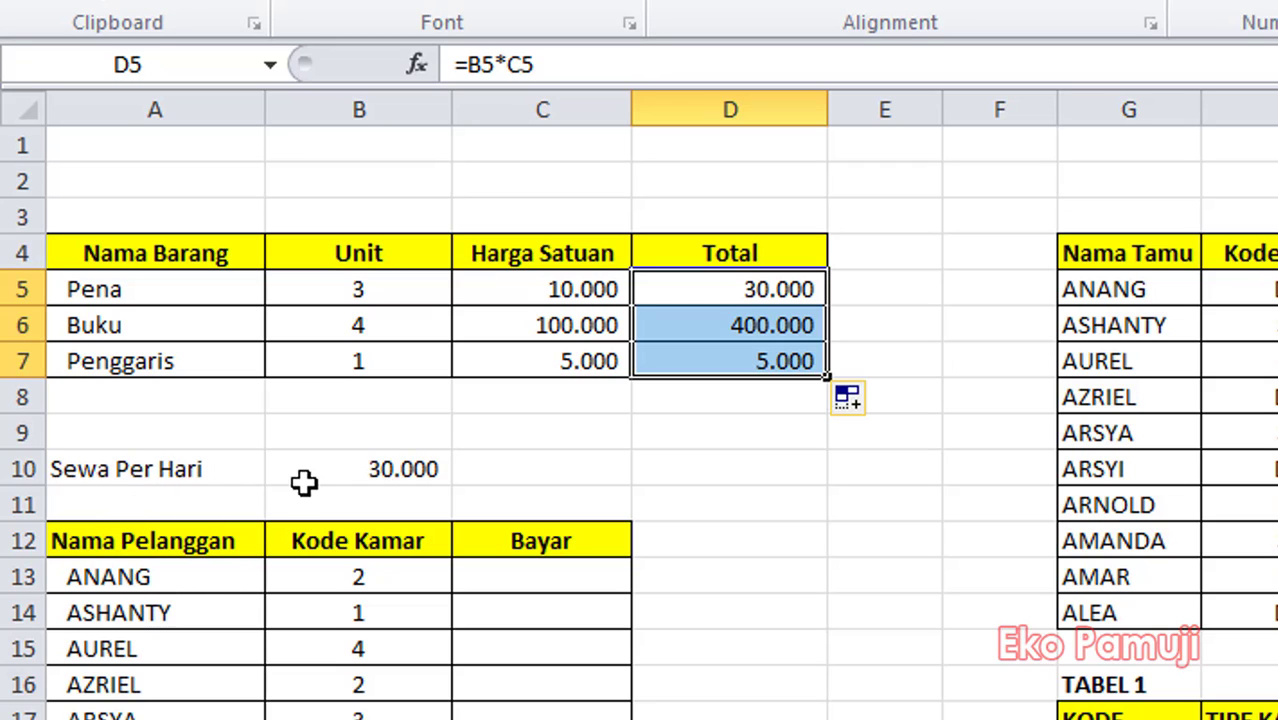
- Make the Sewa Per Hari label and its amount in A10:B10 bold
drag(176, 480, 391, 474)
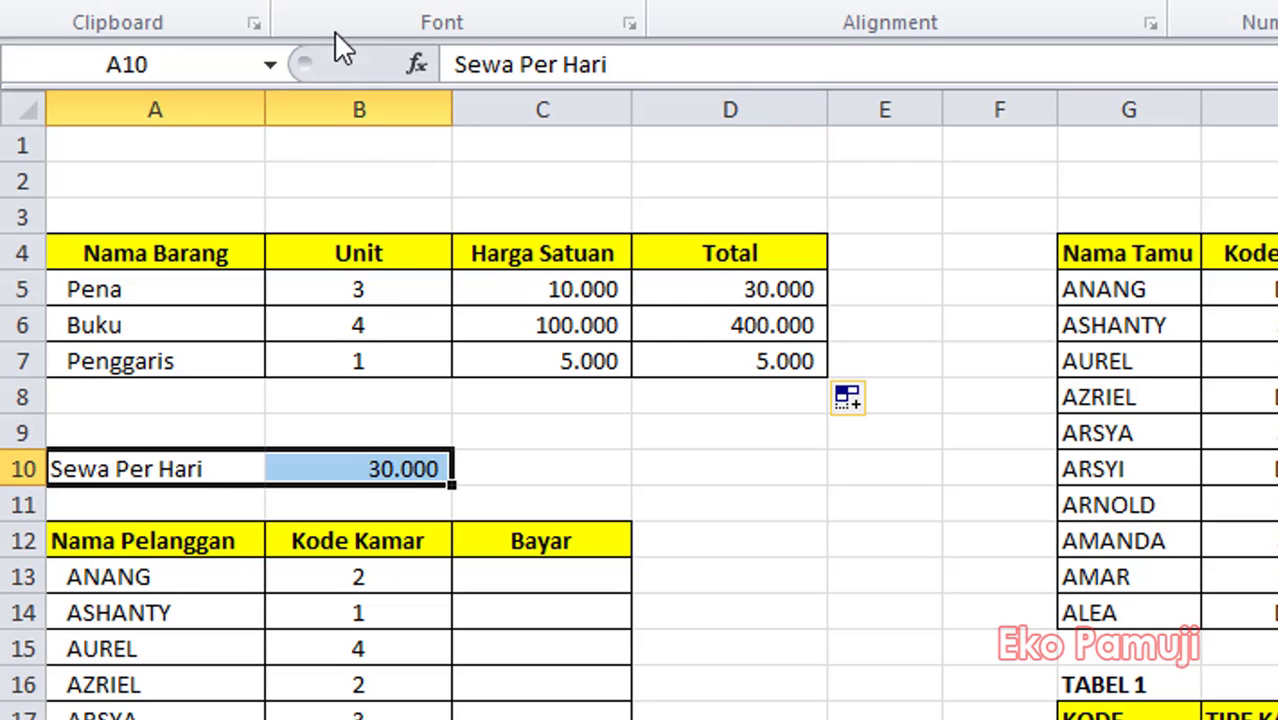
click(685, 538)
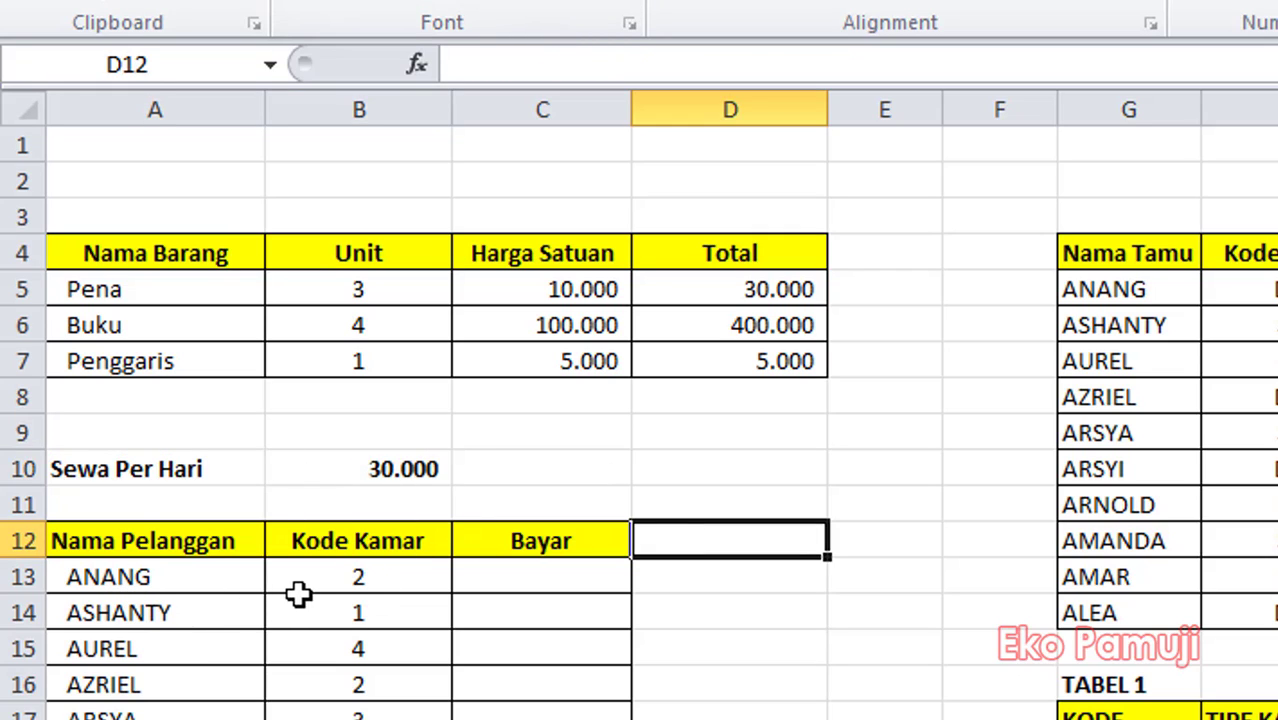
- Replace the Kode Kamar header in B12 with "lama sewa"
click(385, 545)
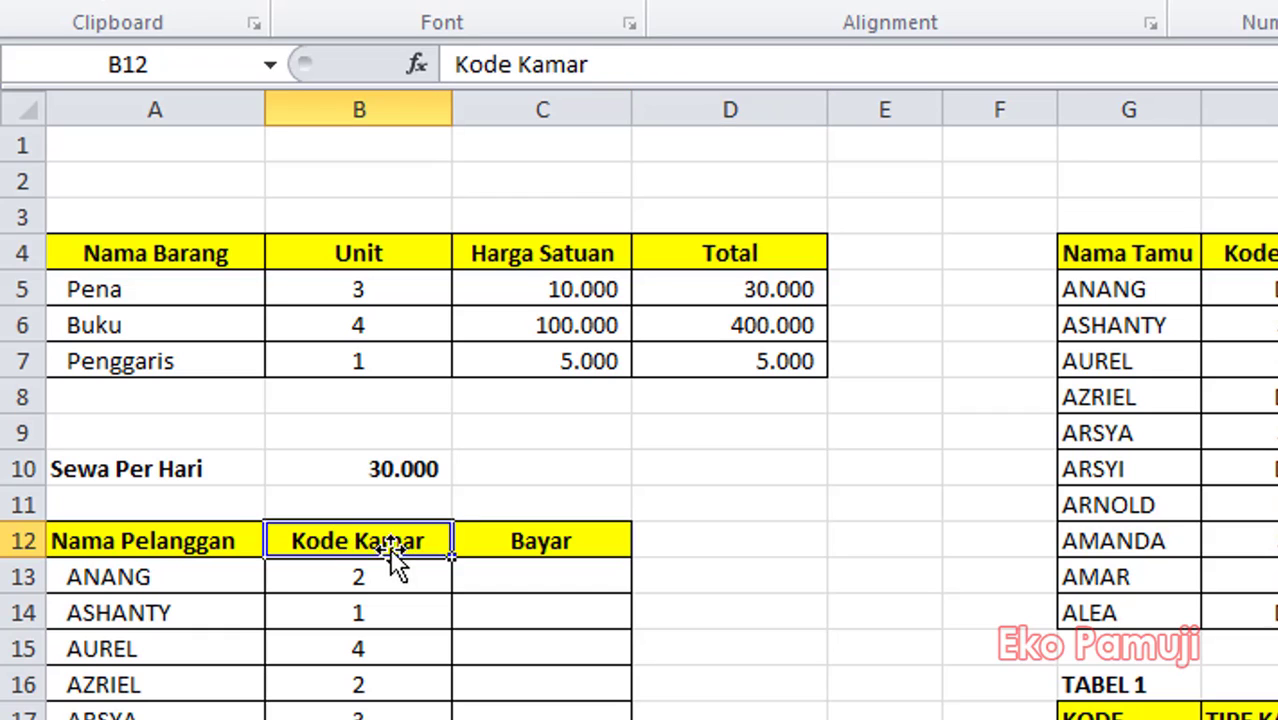
double_click(430, 541)
key(shift+Home)
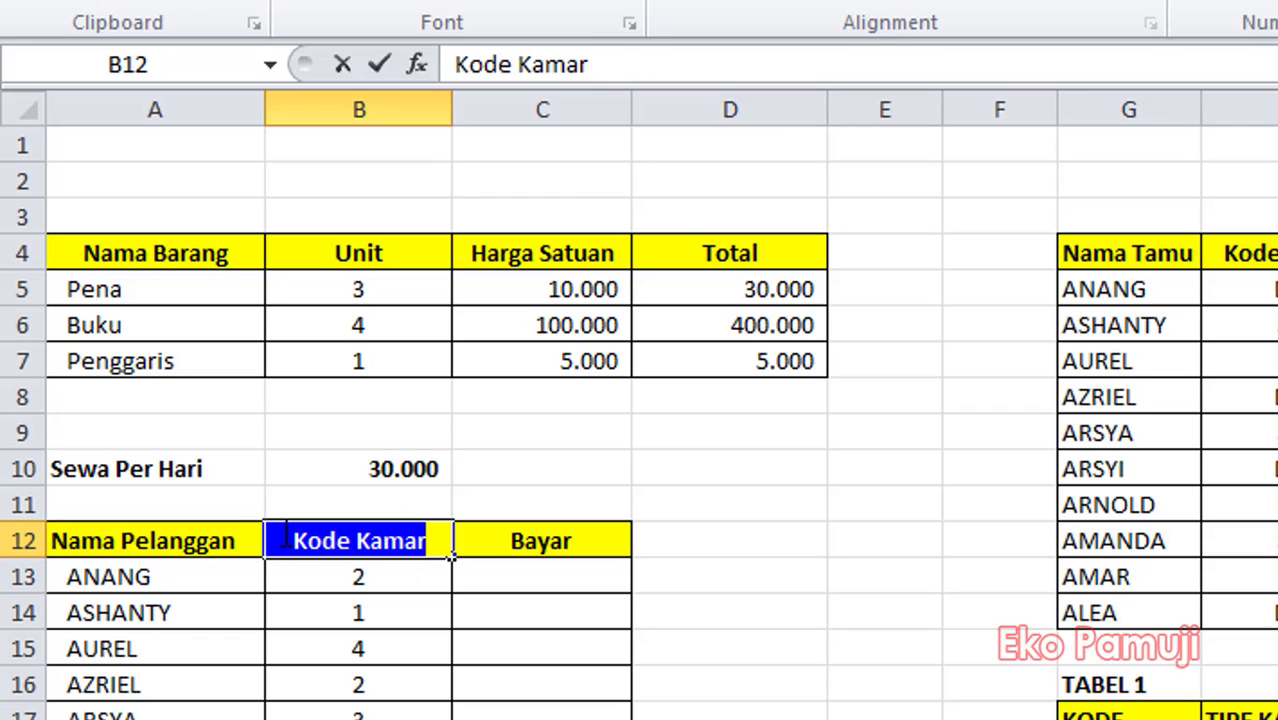
text(lama sewa)
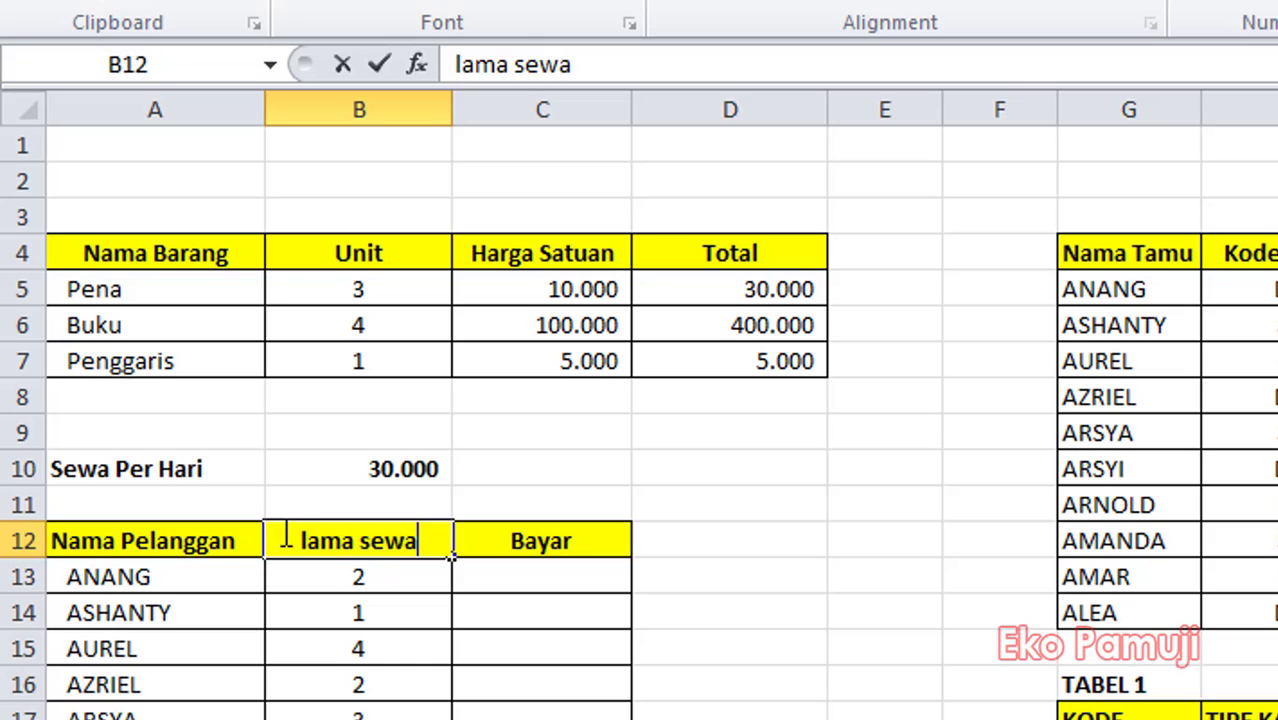
key(Return)
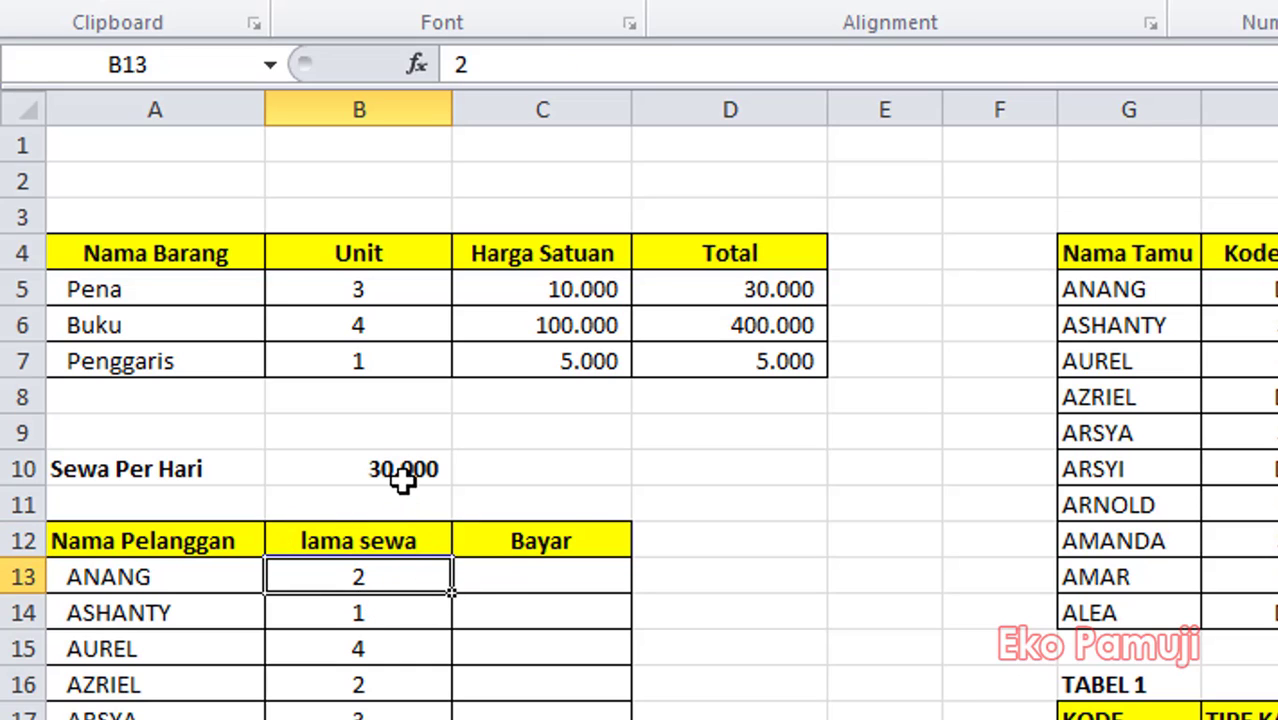
- Enter the formula =B13*B10 in Bayar cell C13 to multiply the first customer's lama sewa by the daily rate
click(512, 578)
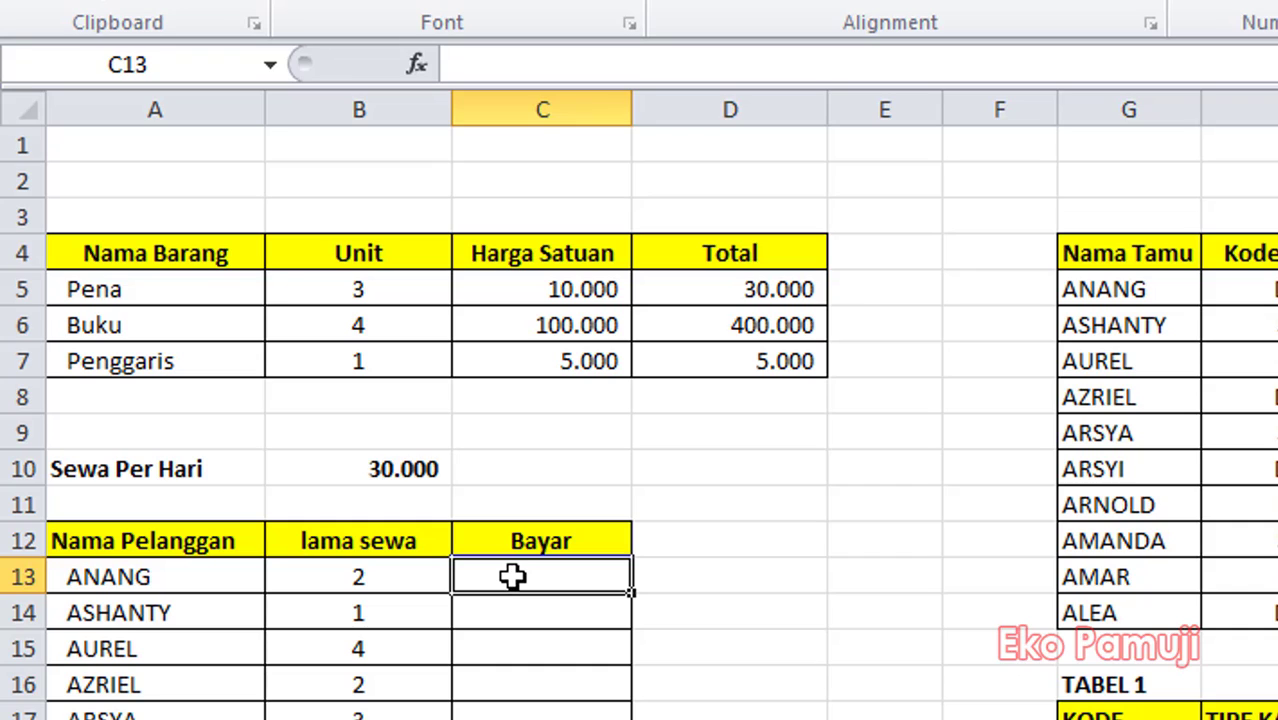
text(=)
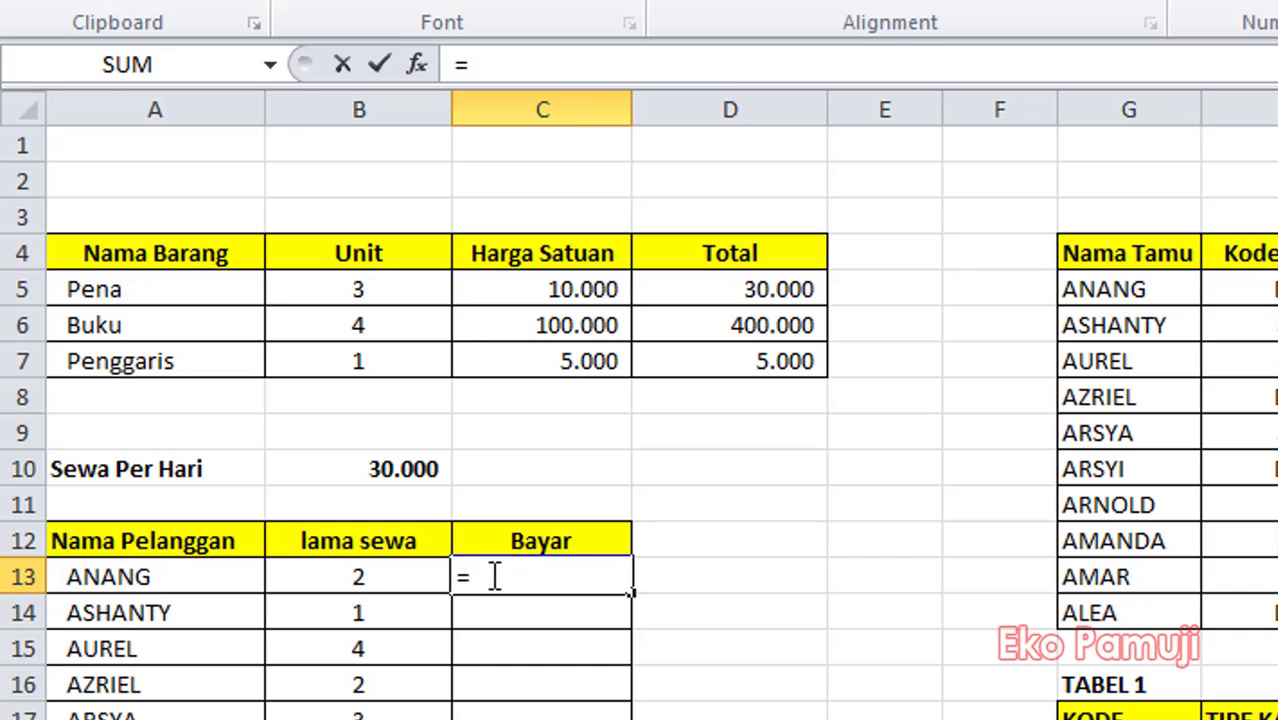
click(399, 568)
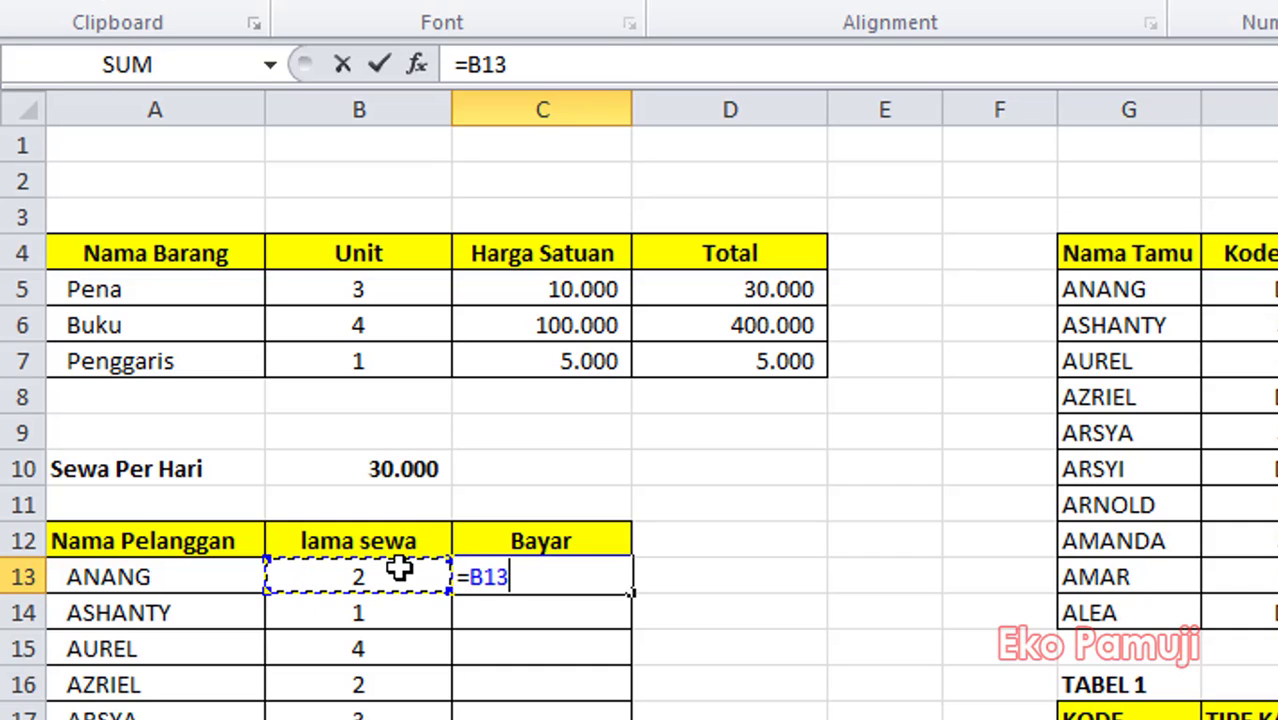
text(*)
click(343, 477)
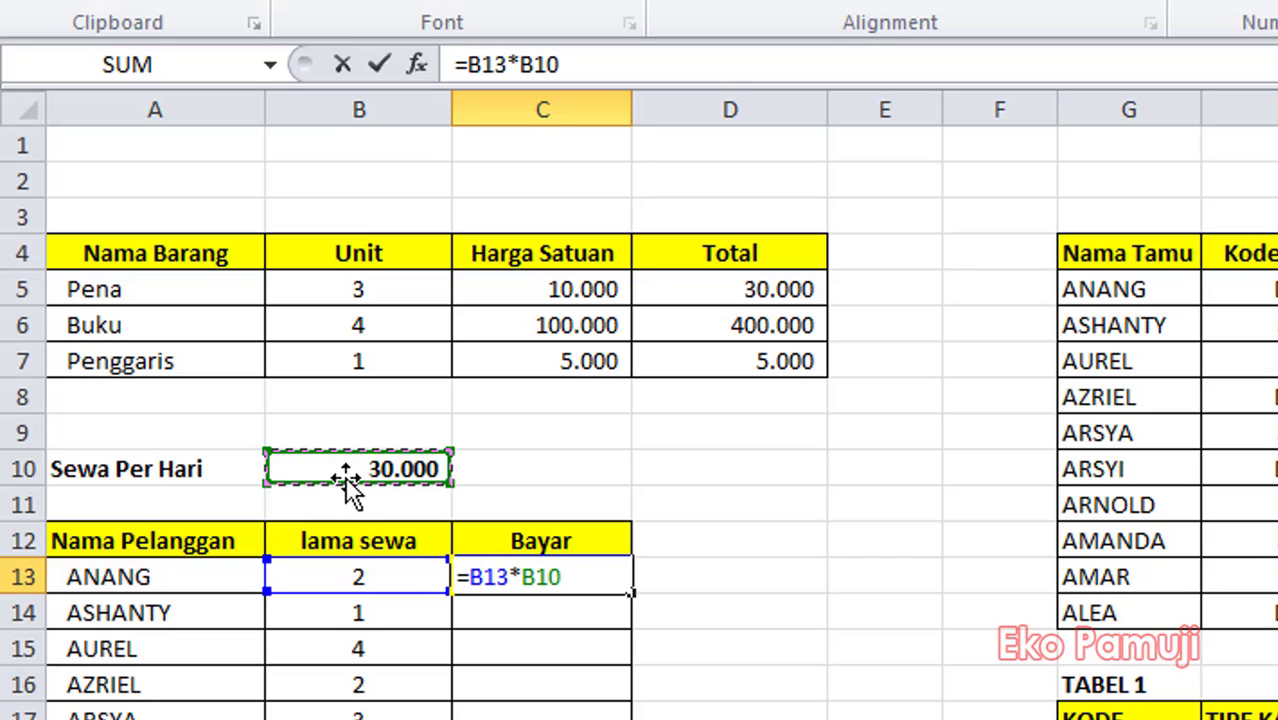
key(Return)
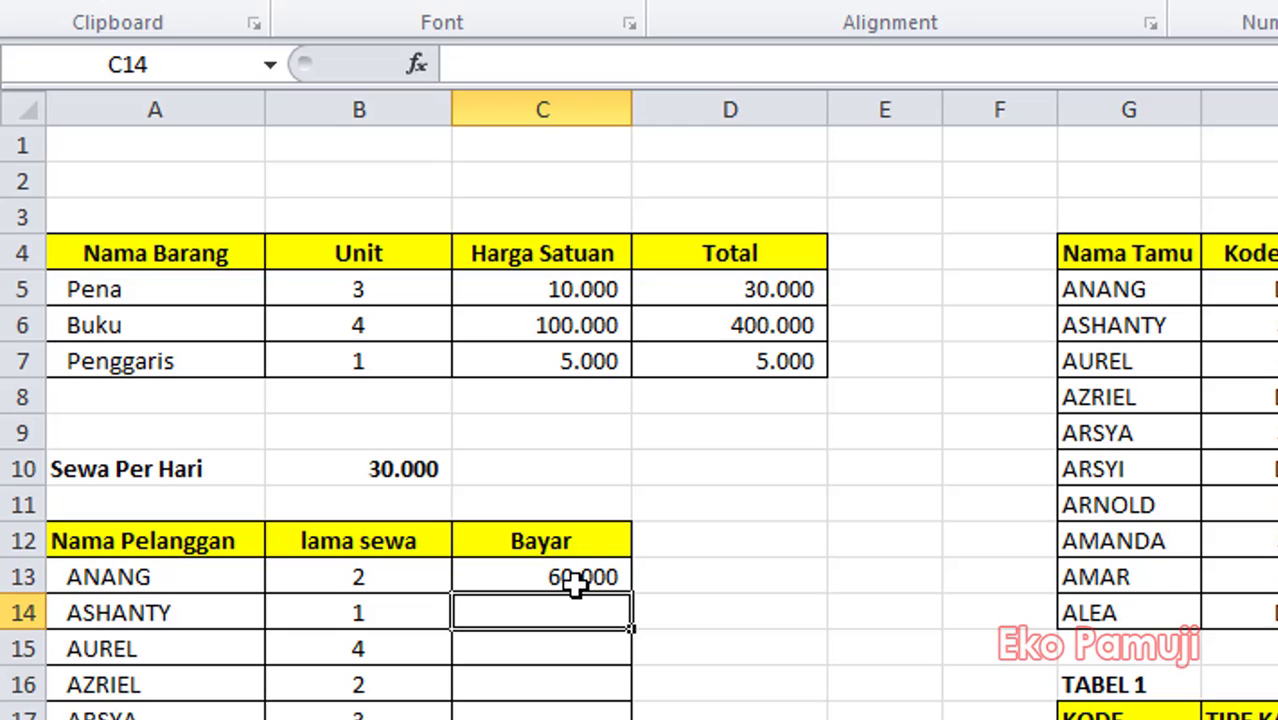
- Fill the Bayar formula =B13*B10 from C13 down through the remaining customer rows
click(612, 578)
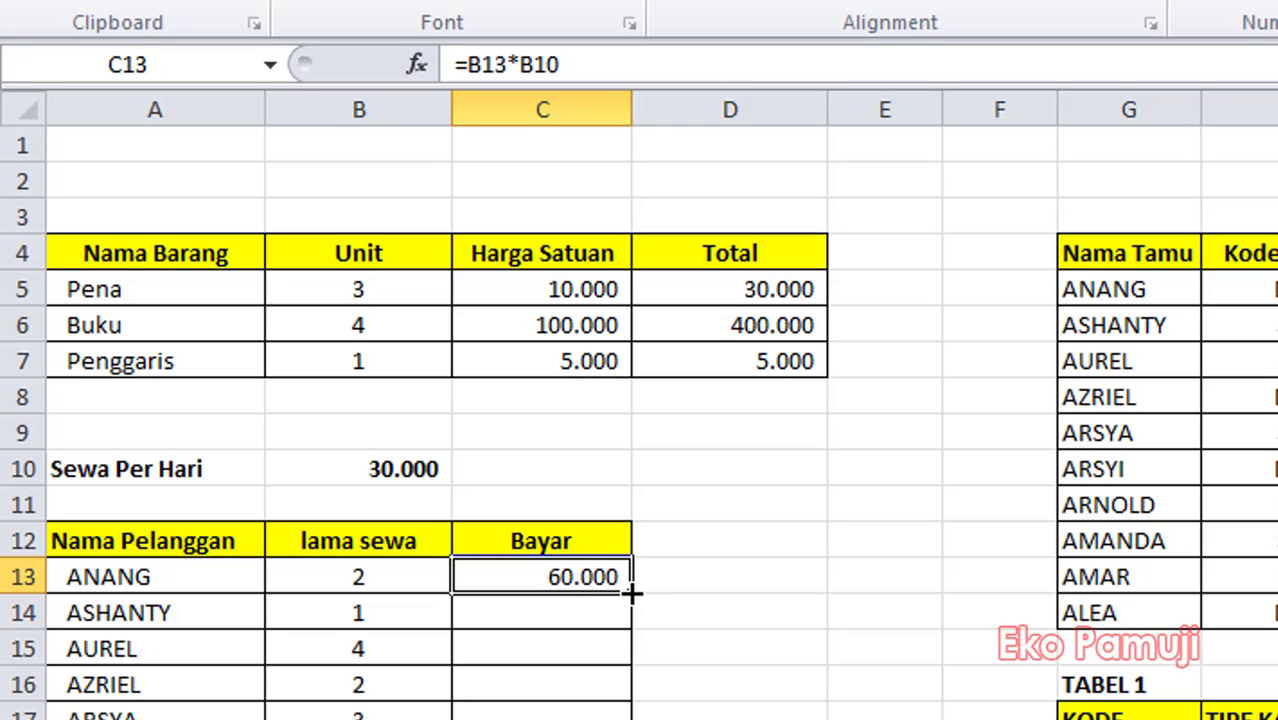
drag(631, 594, 631, 719)
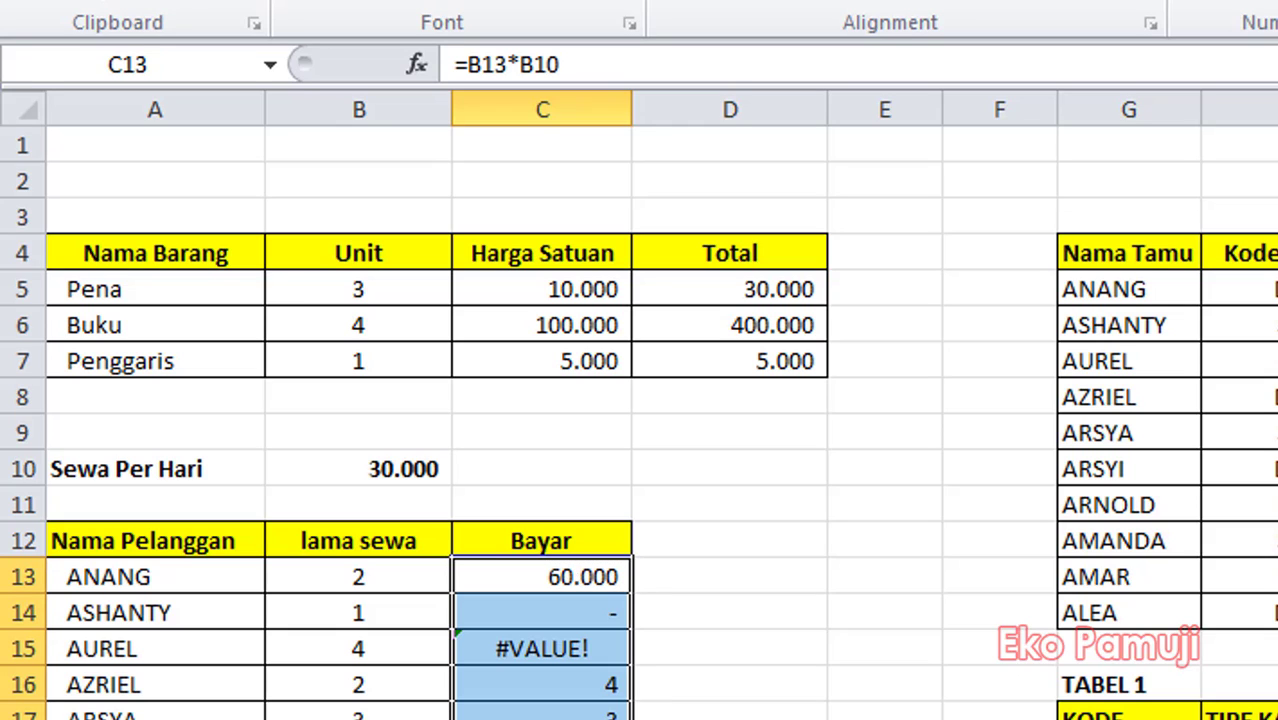
click(736, 622)
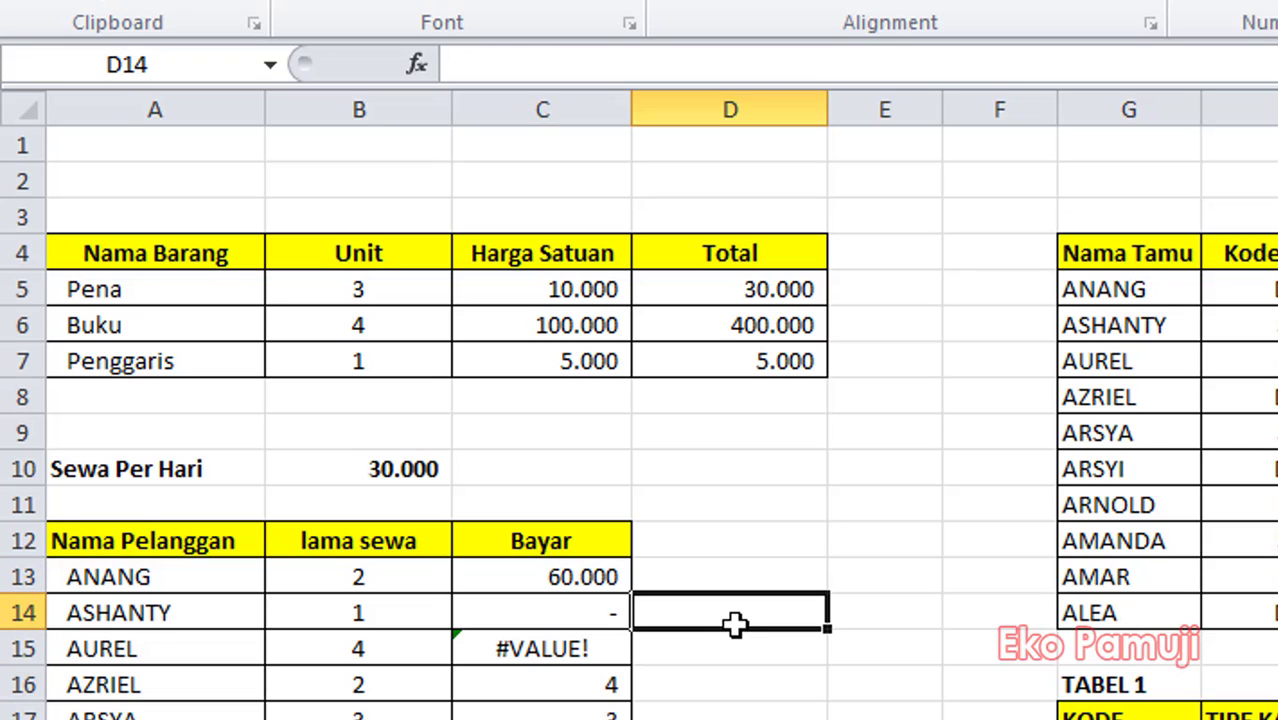
- Examine which cells the Bayar formulas in C13, C14 and C15 reference, and repeat the fill of C13 down the column
click(585, 580)
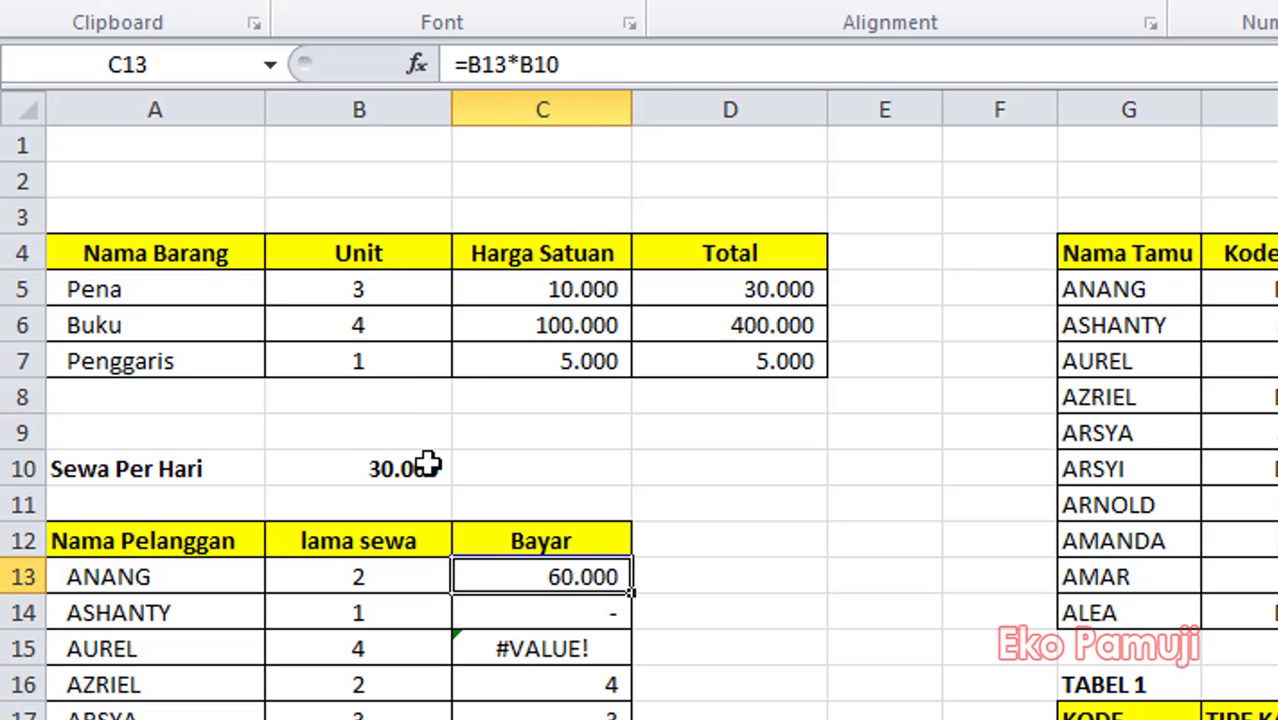
click(628, 60)
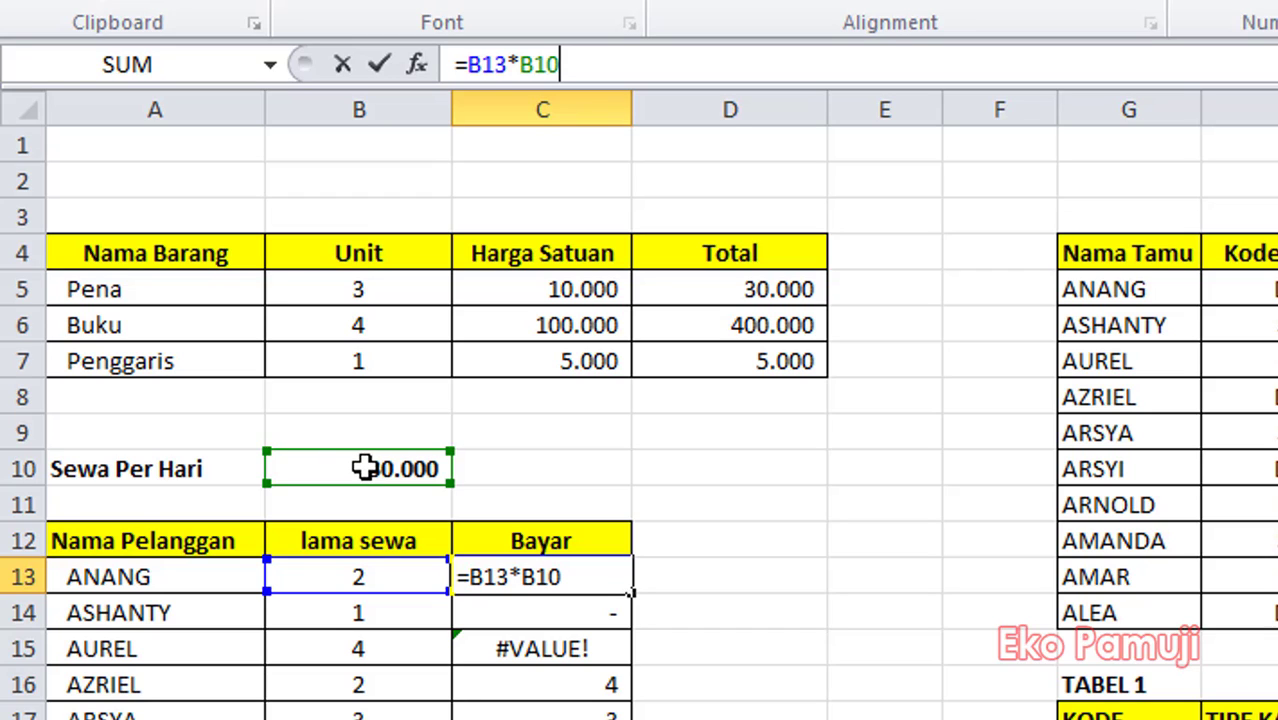
key(Return)
click(608, 64)
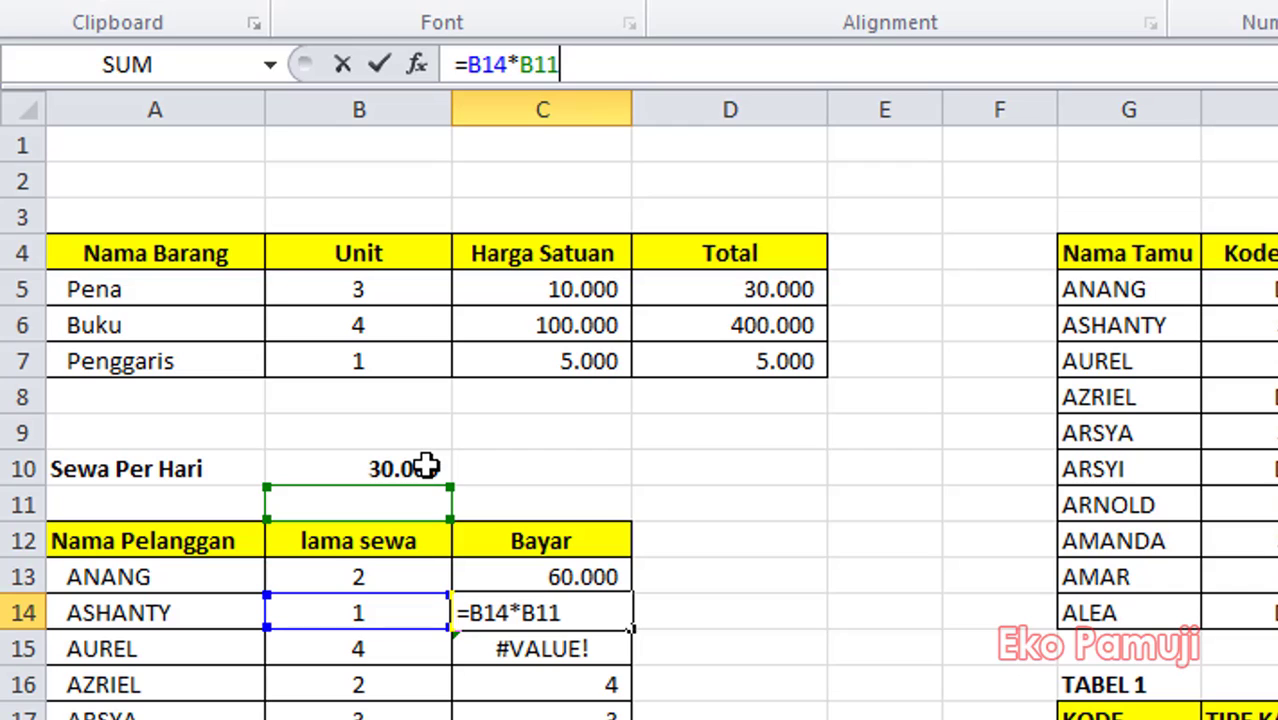
key(Return)
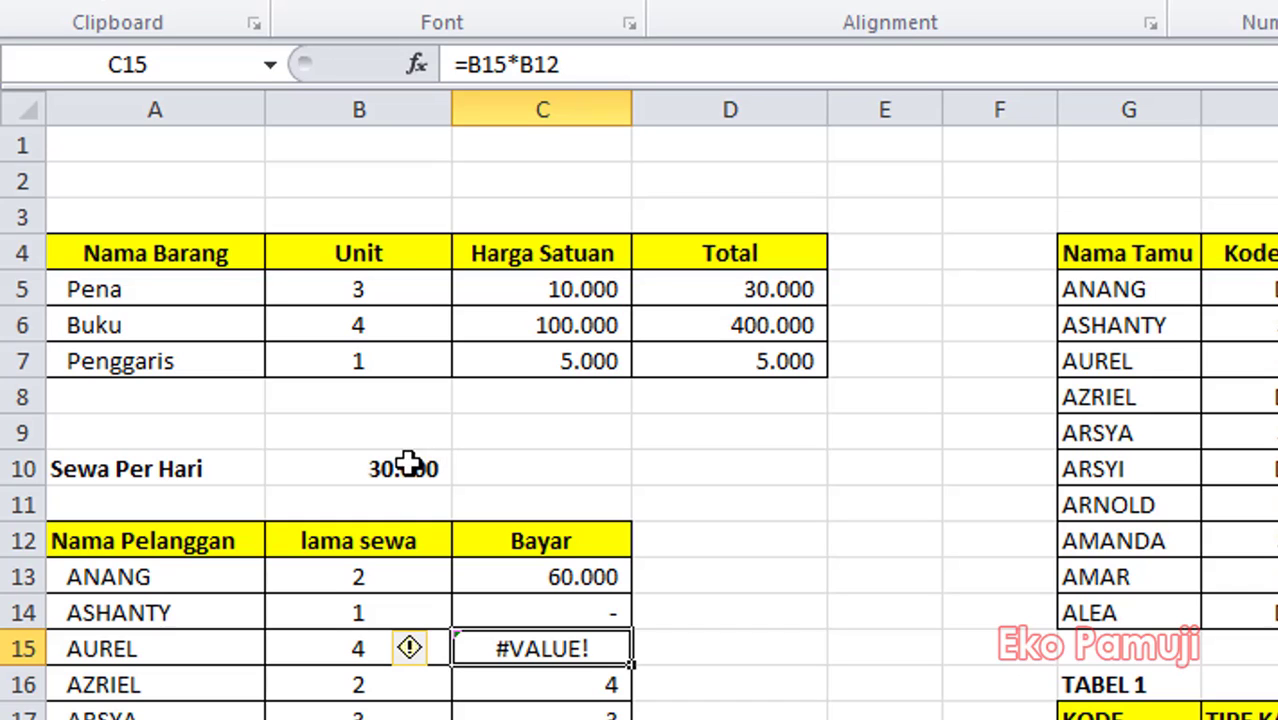
click(550, 574)
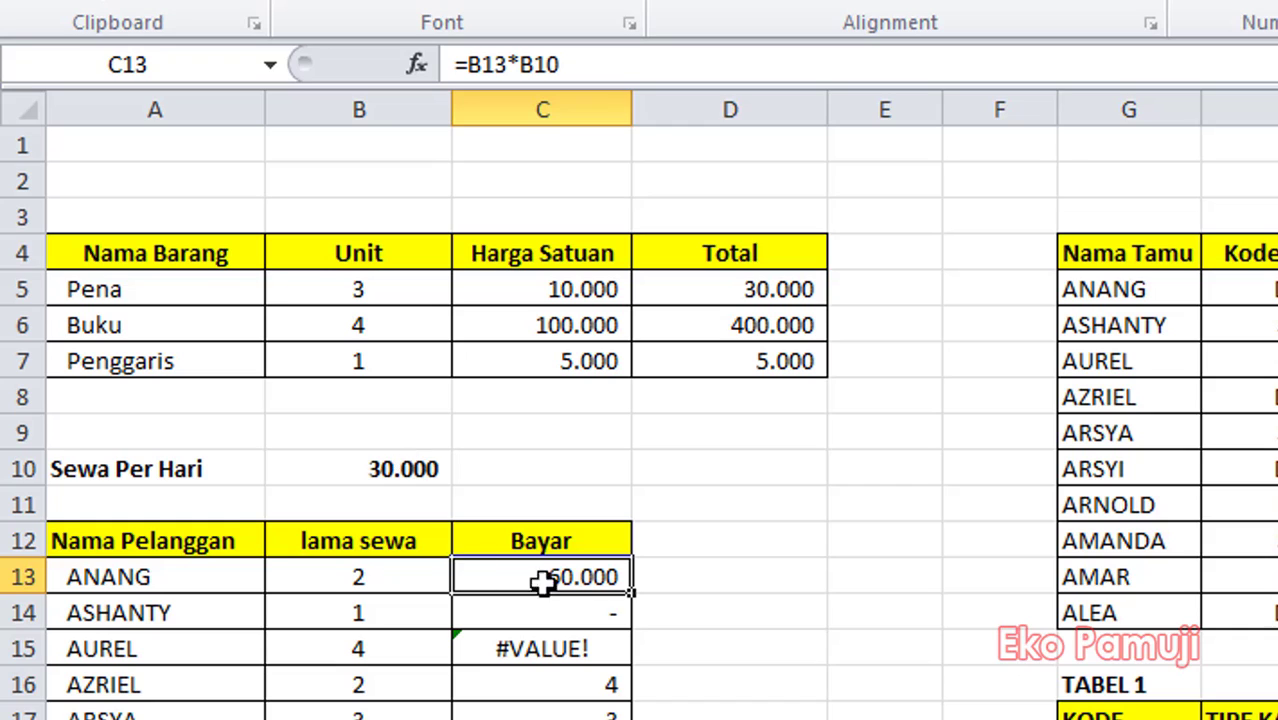
drag(640, 595, 620, 718)
- Make the daily rate reference in Bayar cell C13 absolute so the formula reads =B13*$B$10
click(535, 579)
click(525, 72)
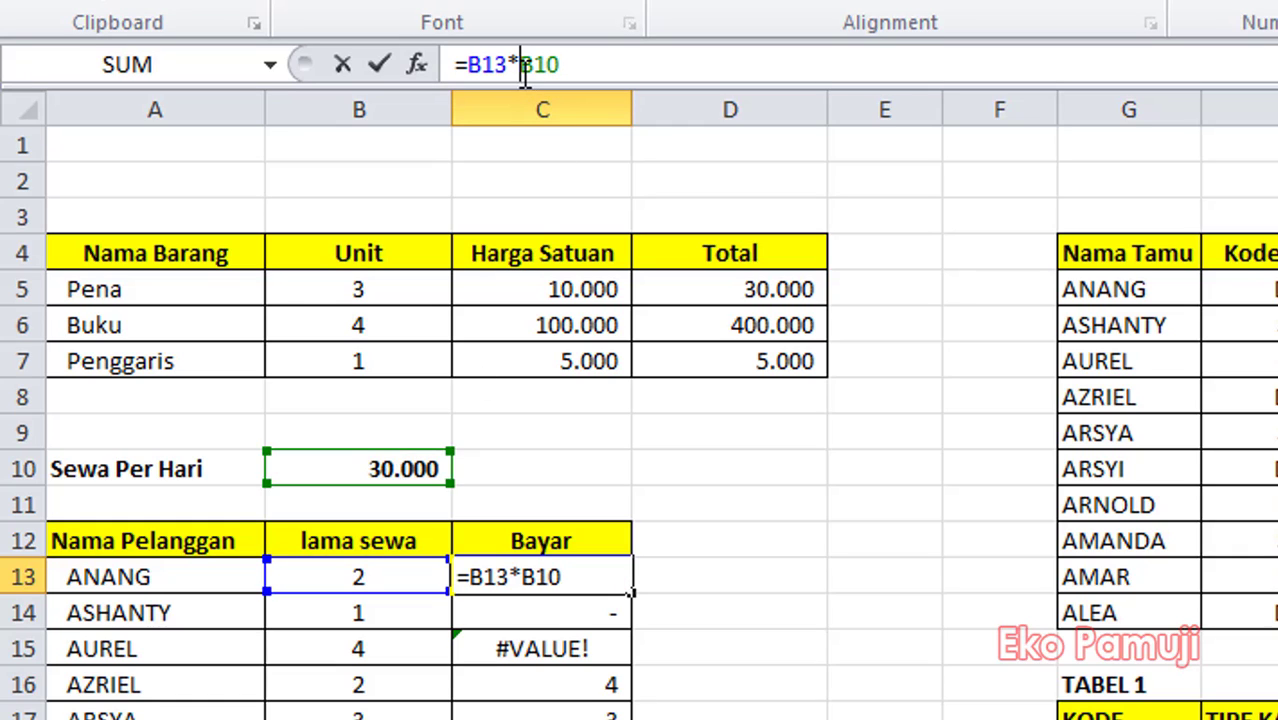
text($B)
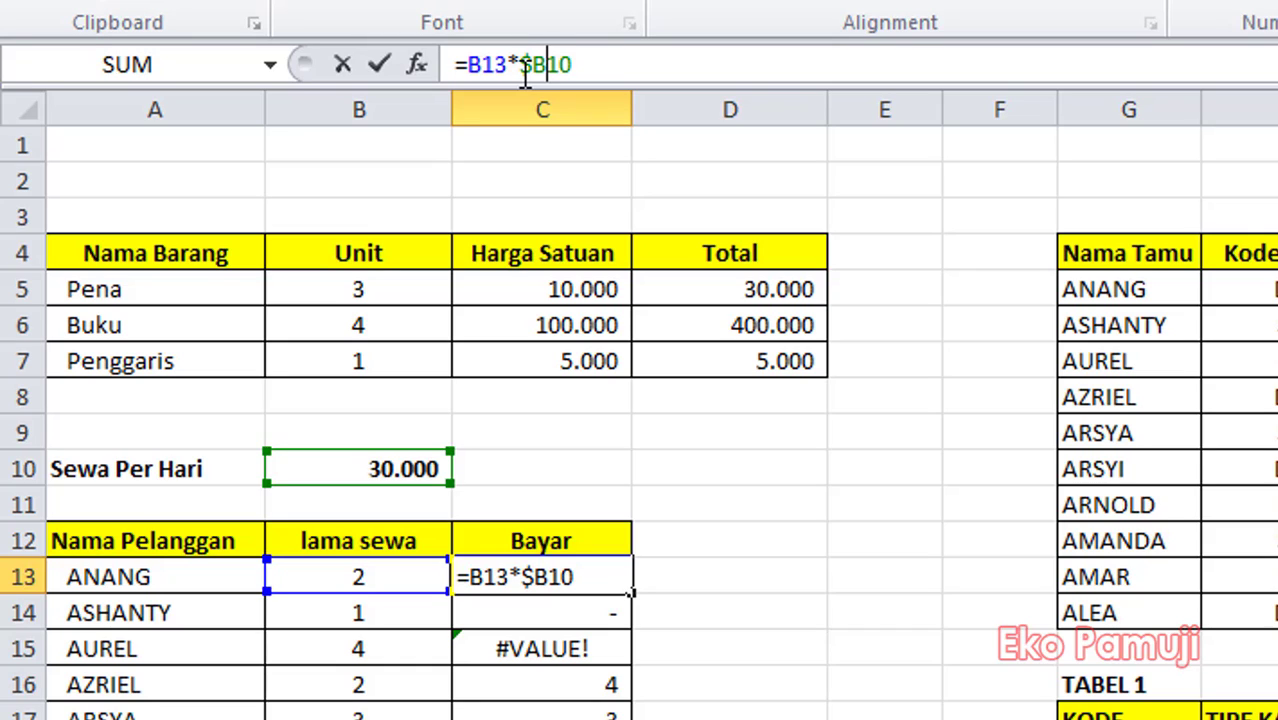
text(%)
key(BackSpace)
text($)
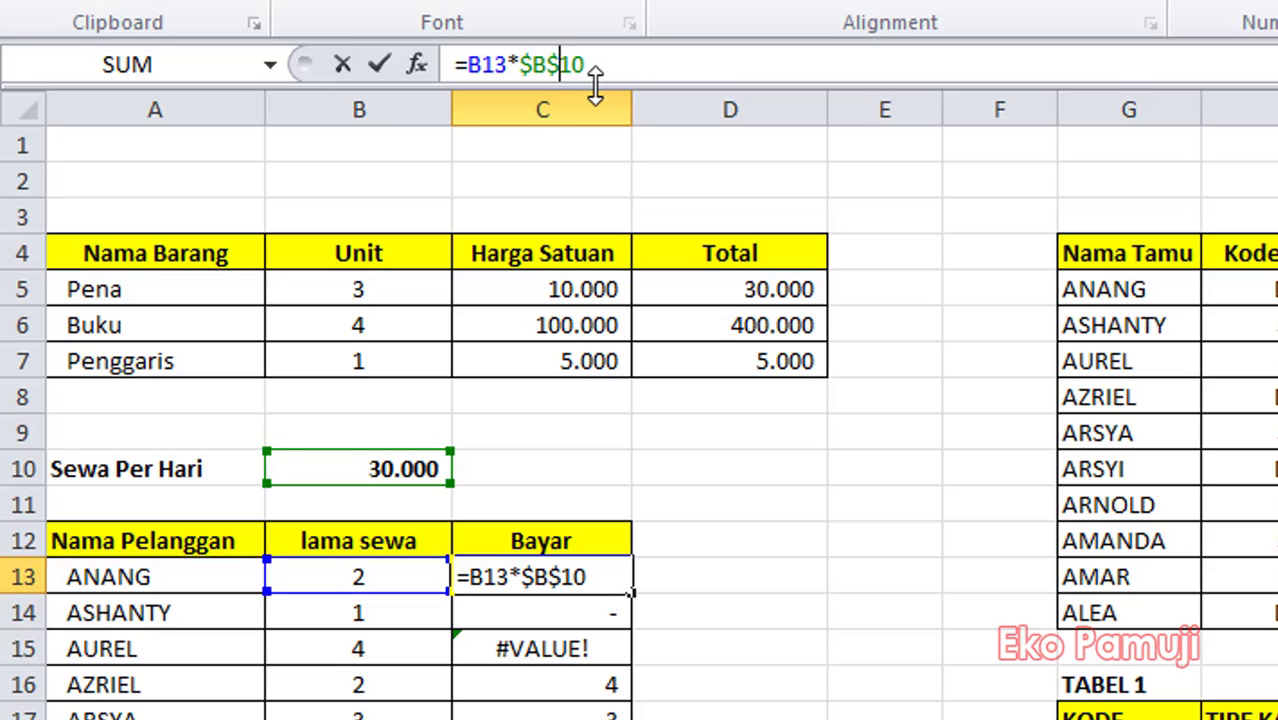
key(Return)
- Fill the Bayar formula with the absolute rate reference from C13 down through the remaining customer rows
click(608, 576)
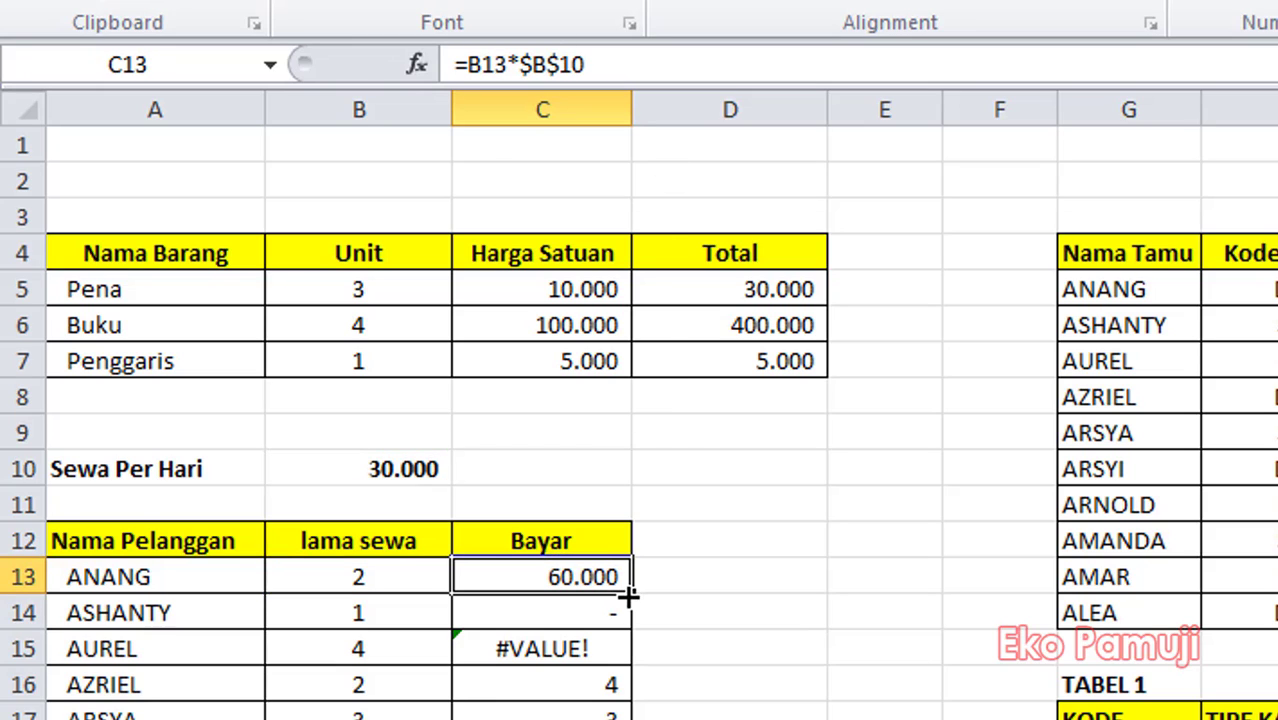
drag(628, 596, 630, 718)
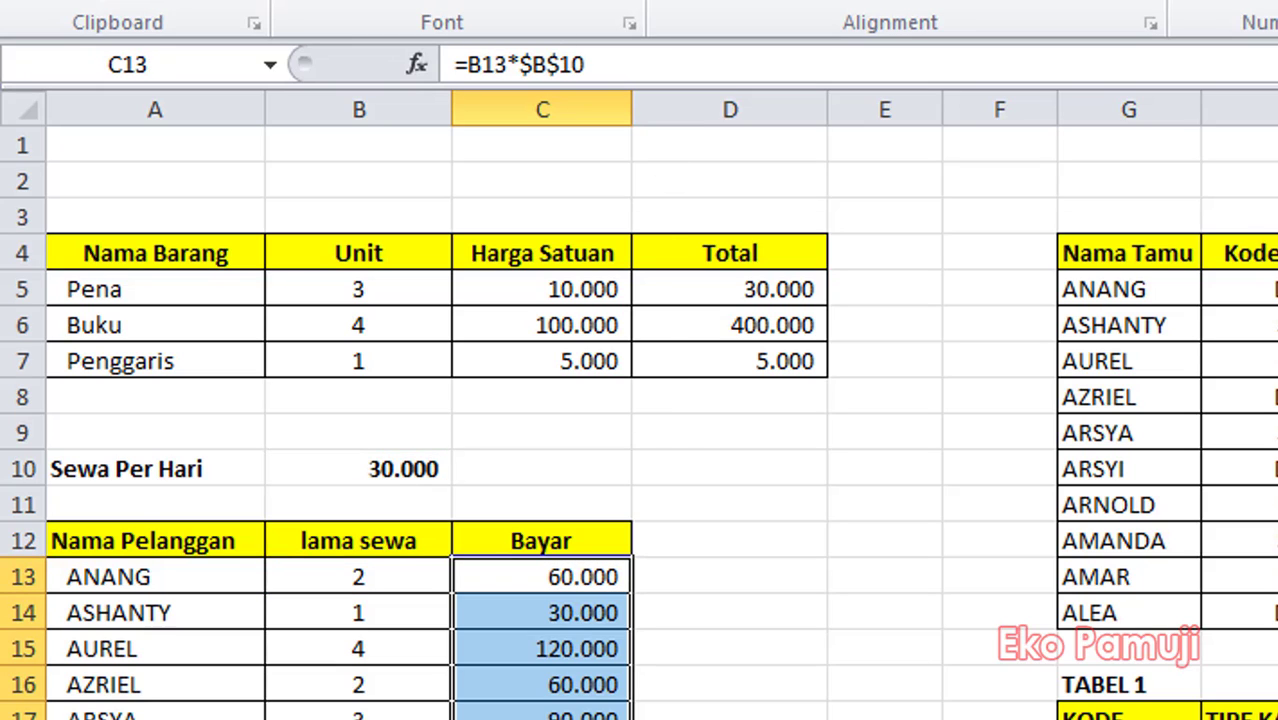
click(715, 719)
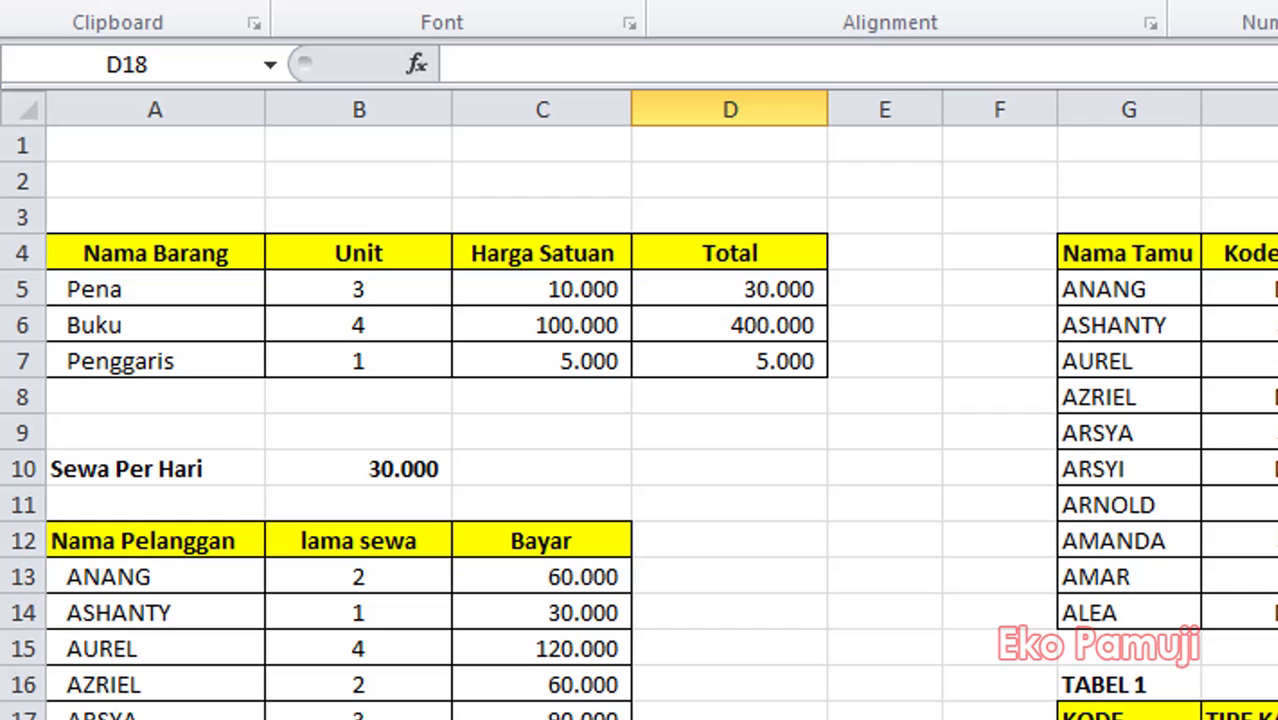
- Check the relative and absolute references in the Bayar formulas from C13 to C21, and repeat the fill of C13 down the column
click(576, 578)
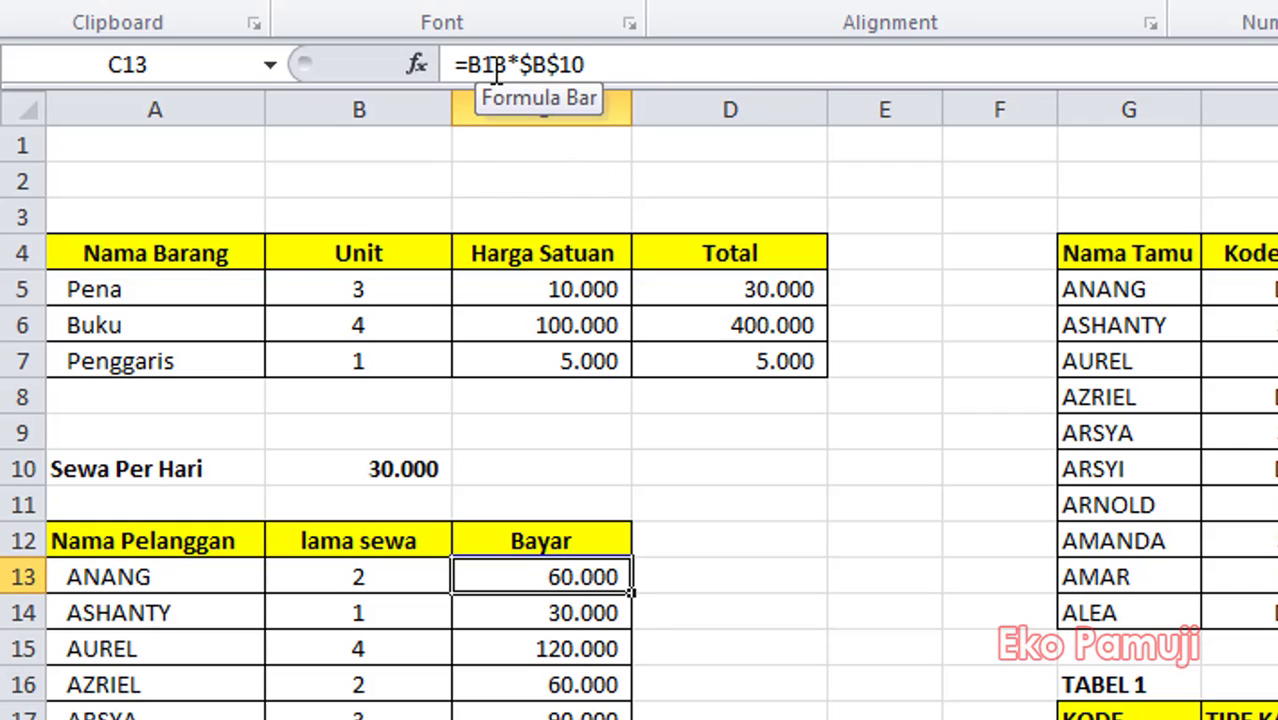
click(570, 612)
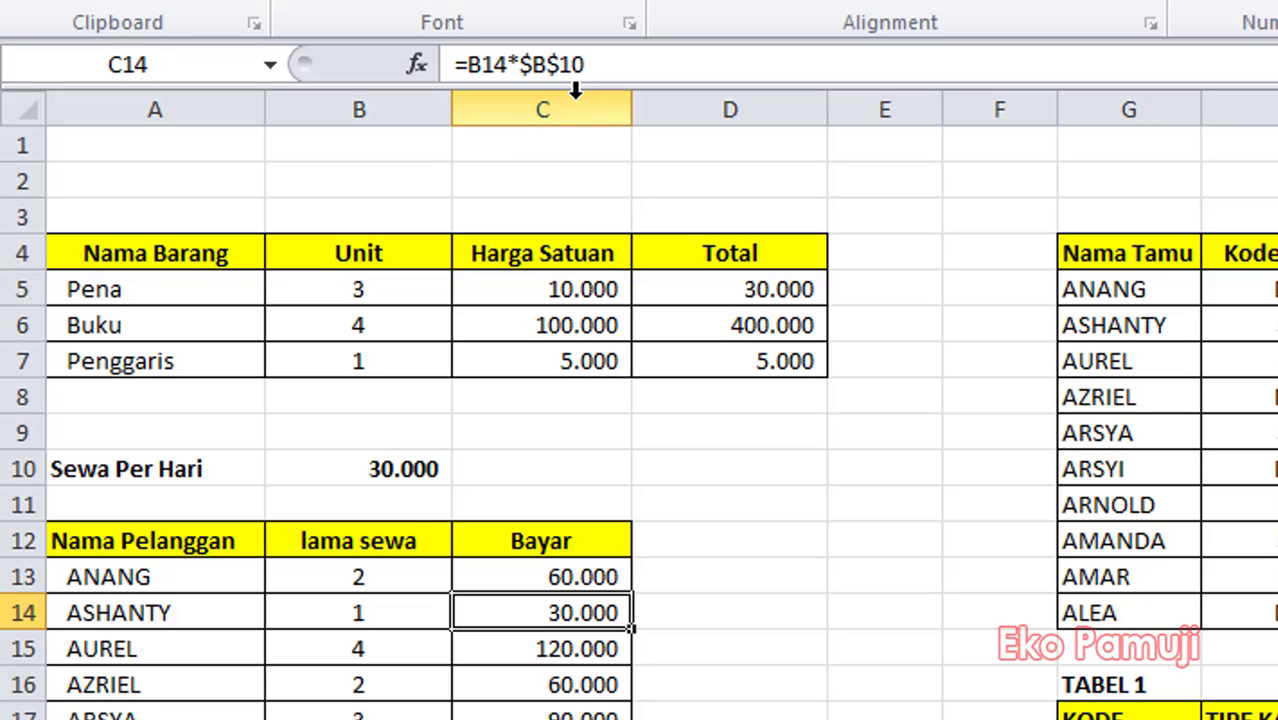
click(567, 649)
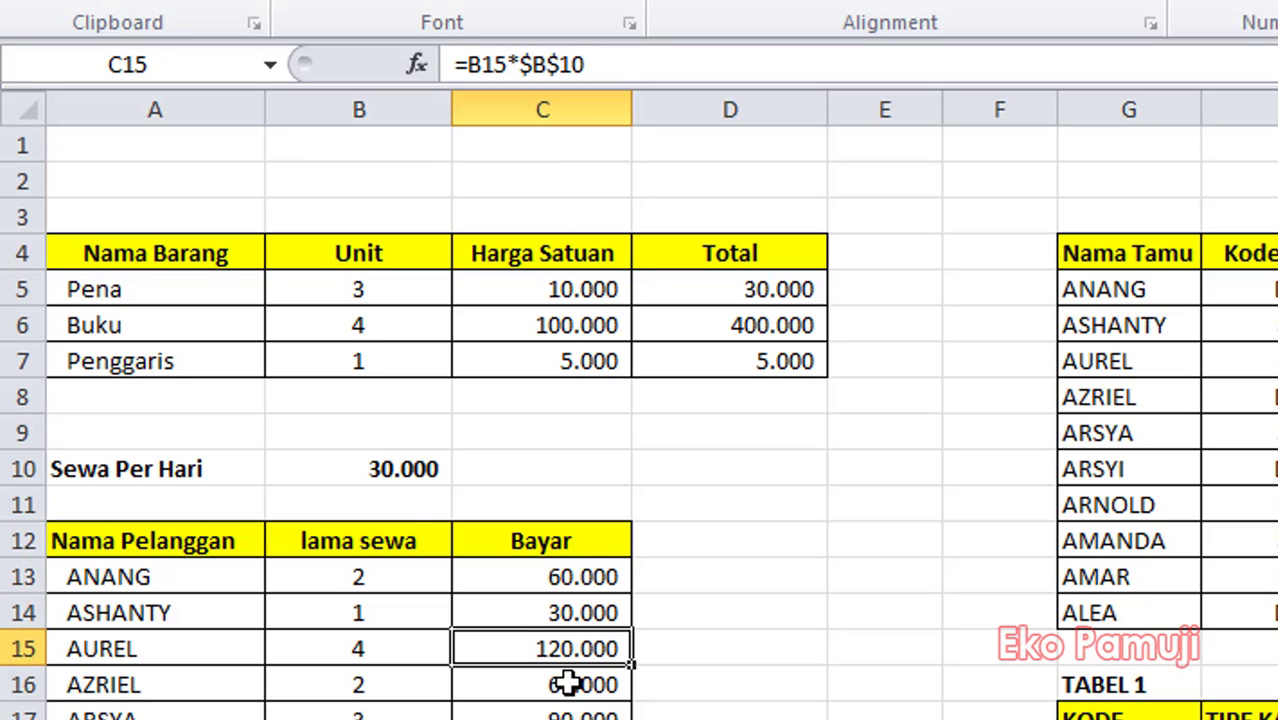
click(566, 675)
click(566, 648)
click(561, 548)
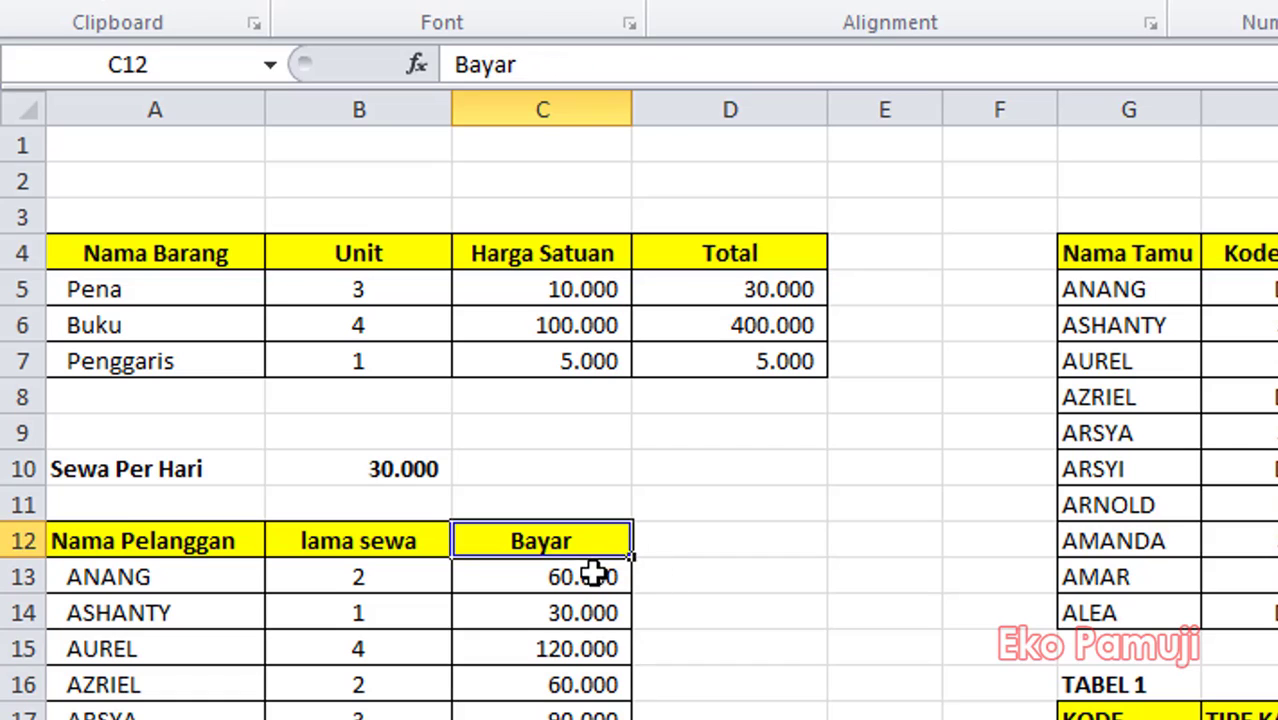
click(591, 575)
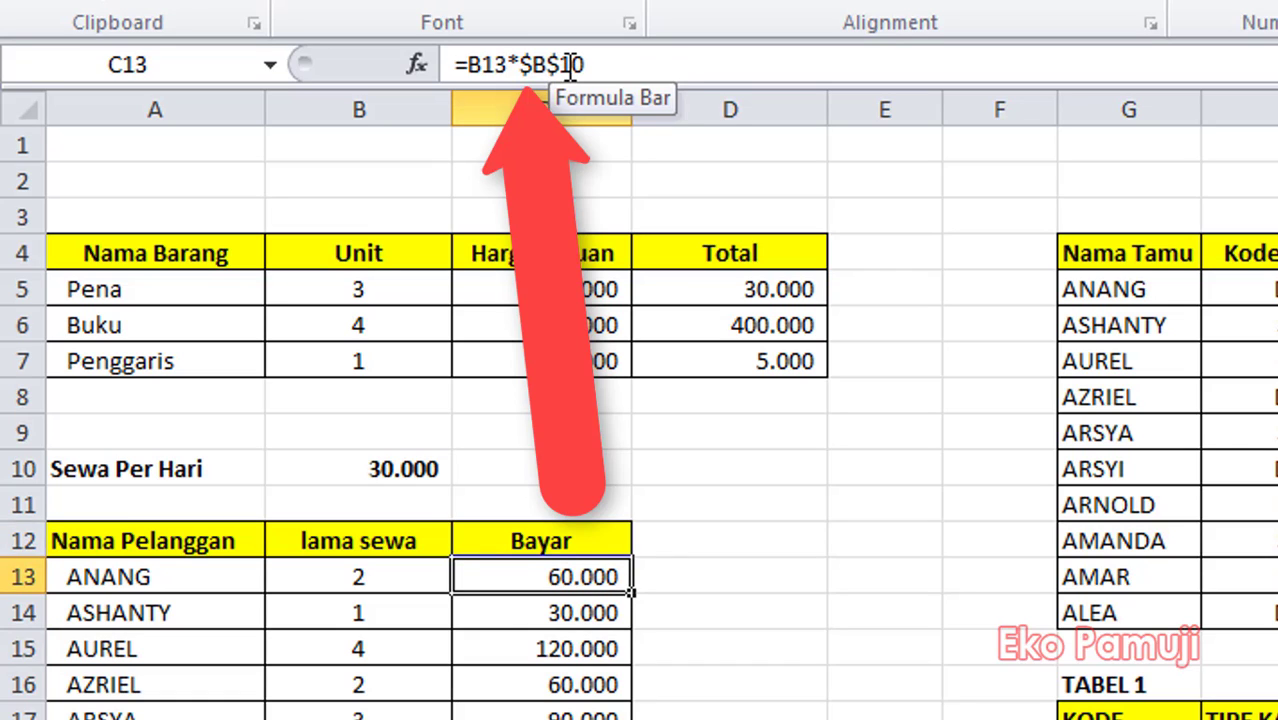
key(Down)
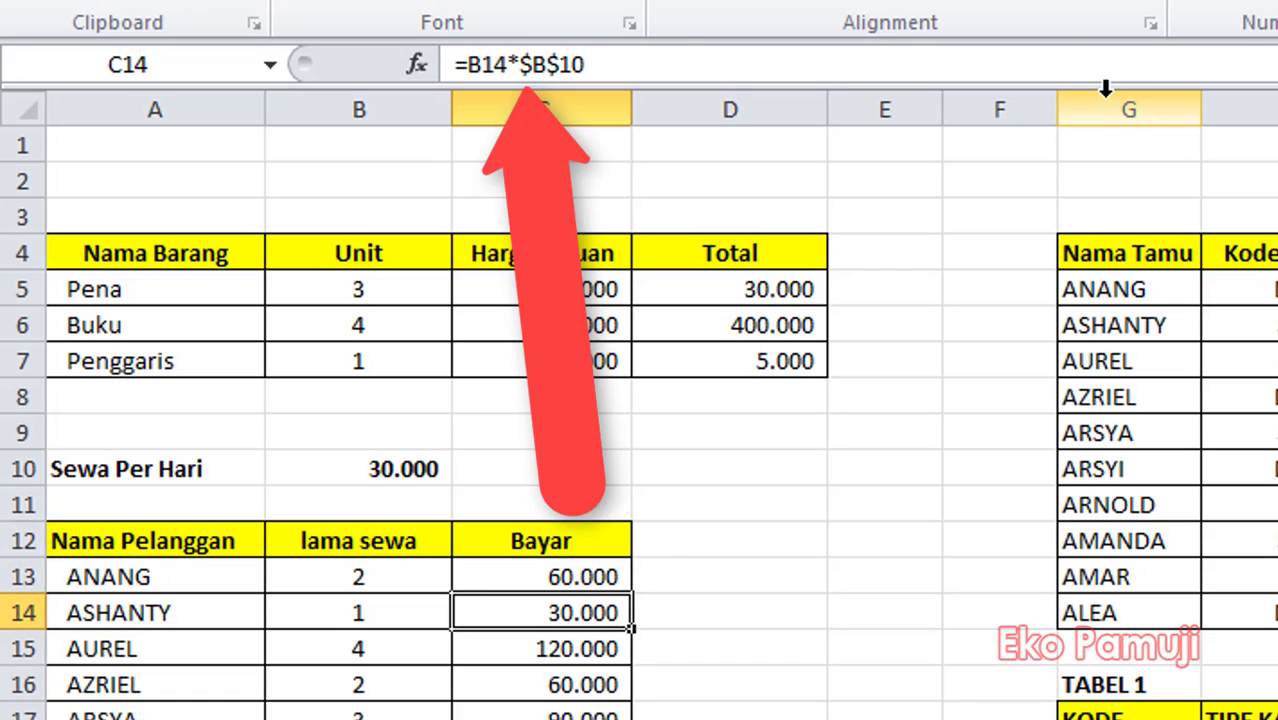
key(Down)
key(Down)
key(Down)
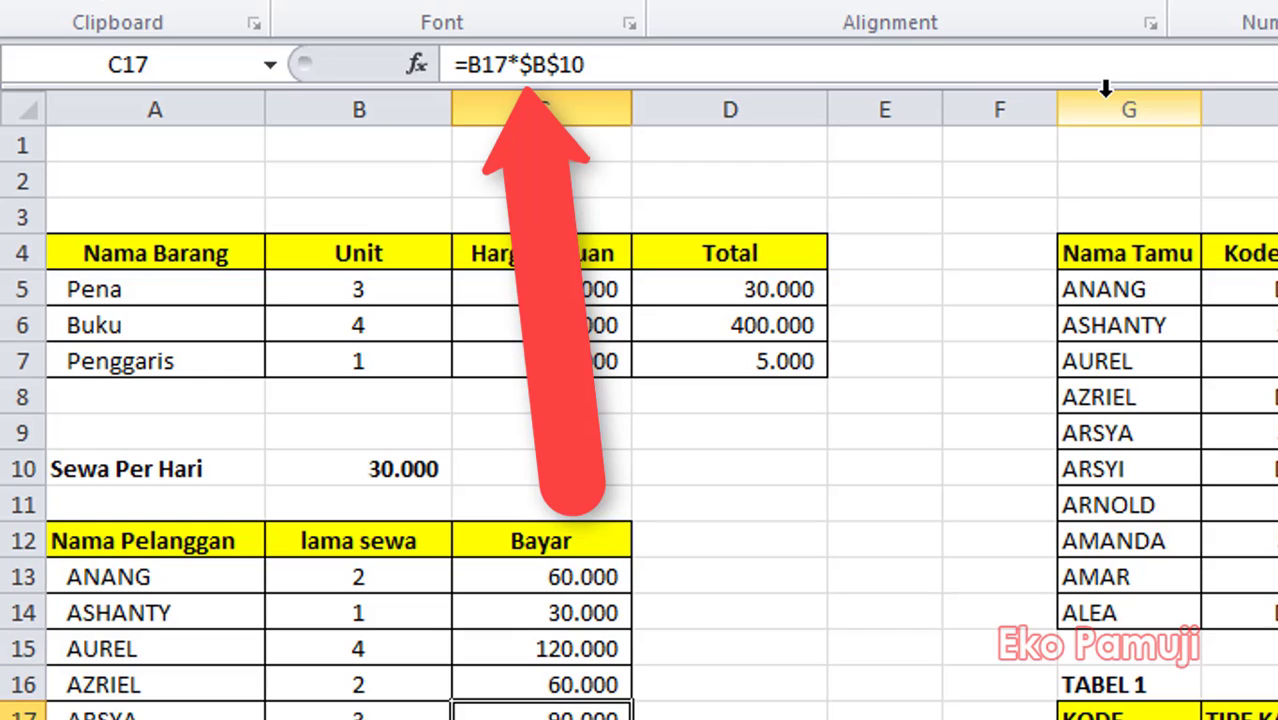
key(Up)
key(Up)
key(Up)
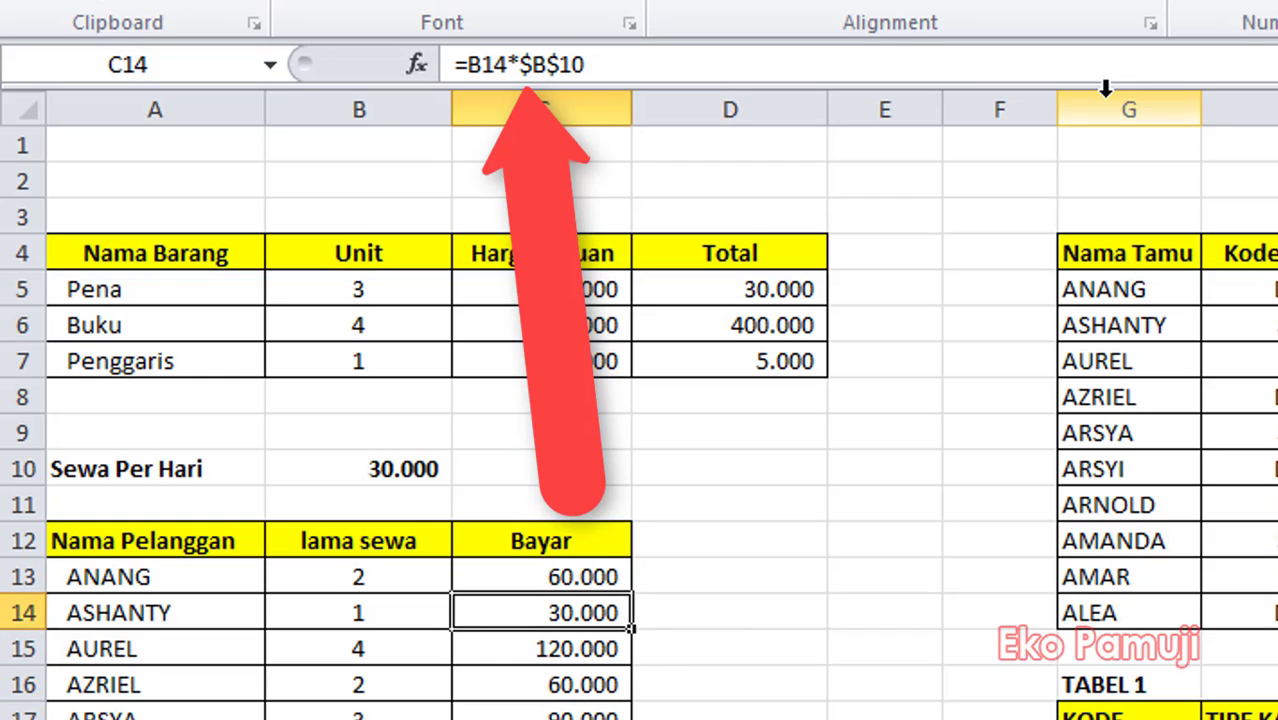
key(Down)
key(Up)
key(Down)
key(Up)
key(Down)
key(Up)
key(Down)
key(Down)
key(Down)
key(Down)
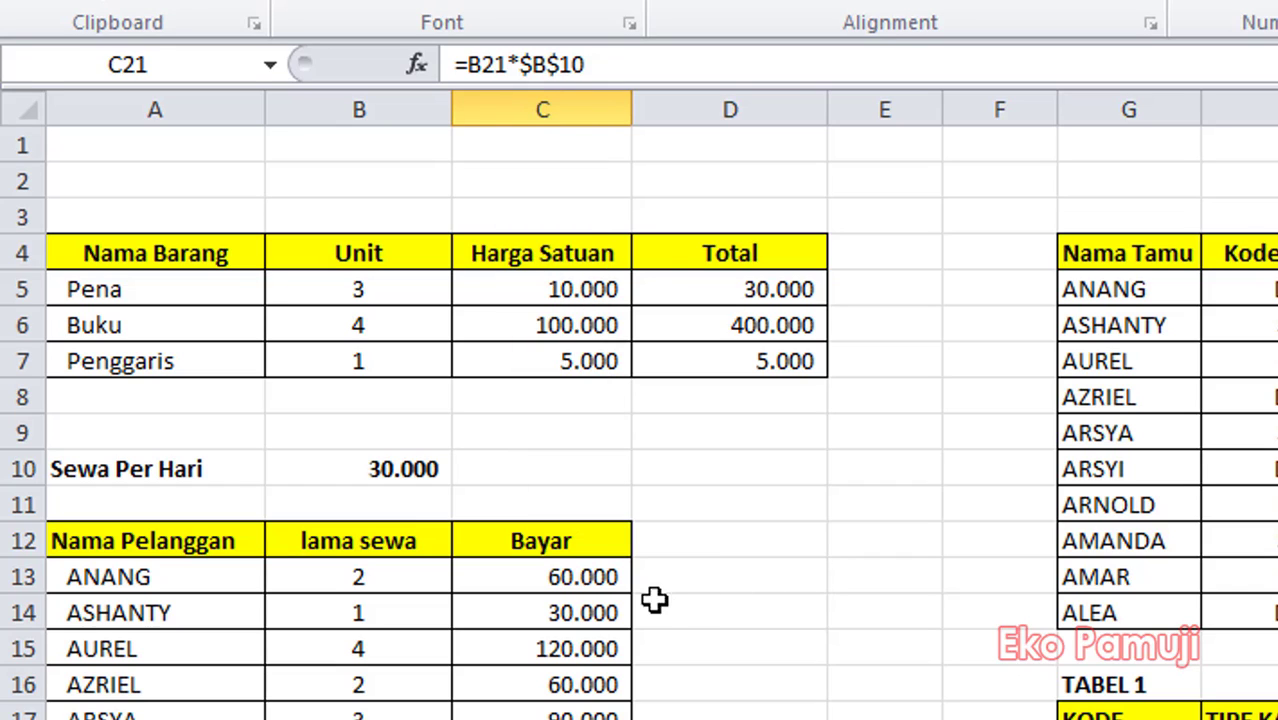
click(578, 580)
drag(632, 594, 630, 716)
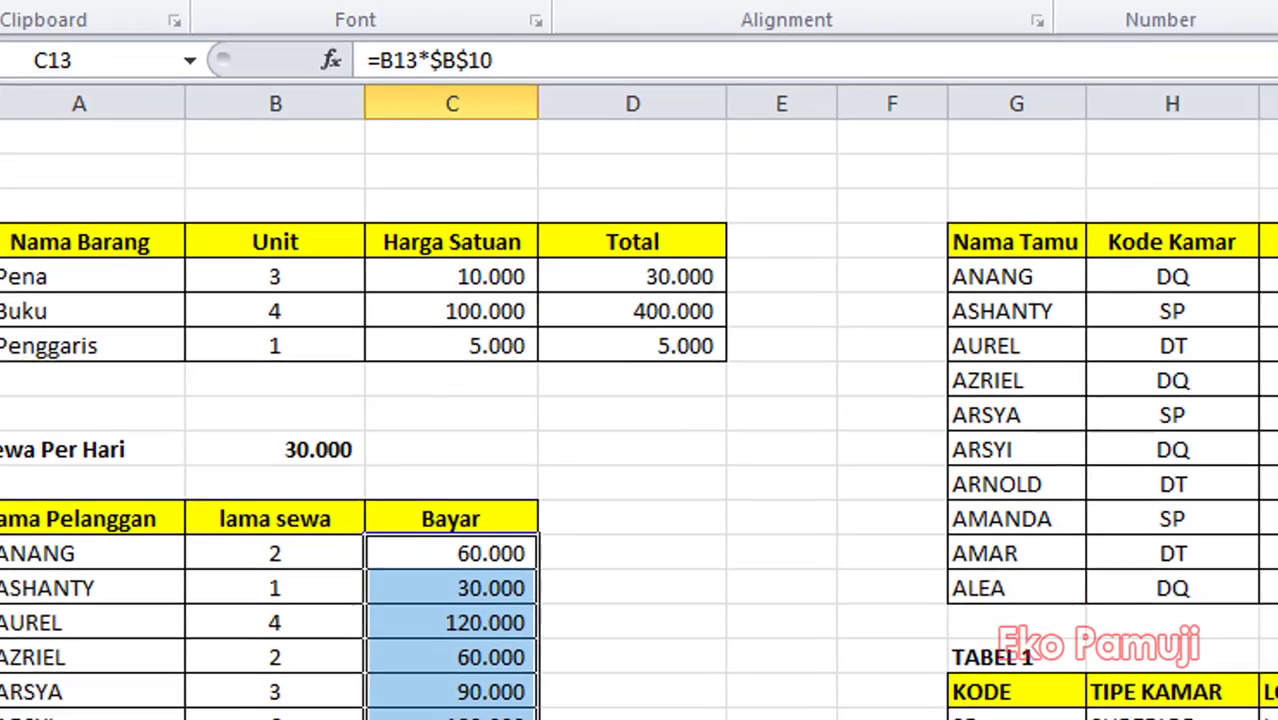
- Enter =VLOOKUP(H5;G18:I20;2;0) in Tipe Kamar cell I5 to look up the first guest's room type from TABEL 1
click(973, 254)
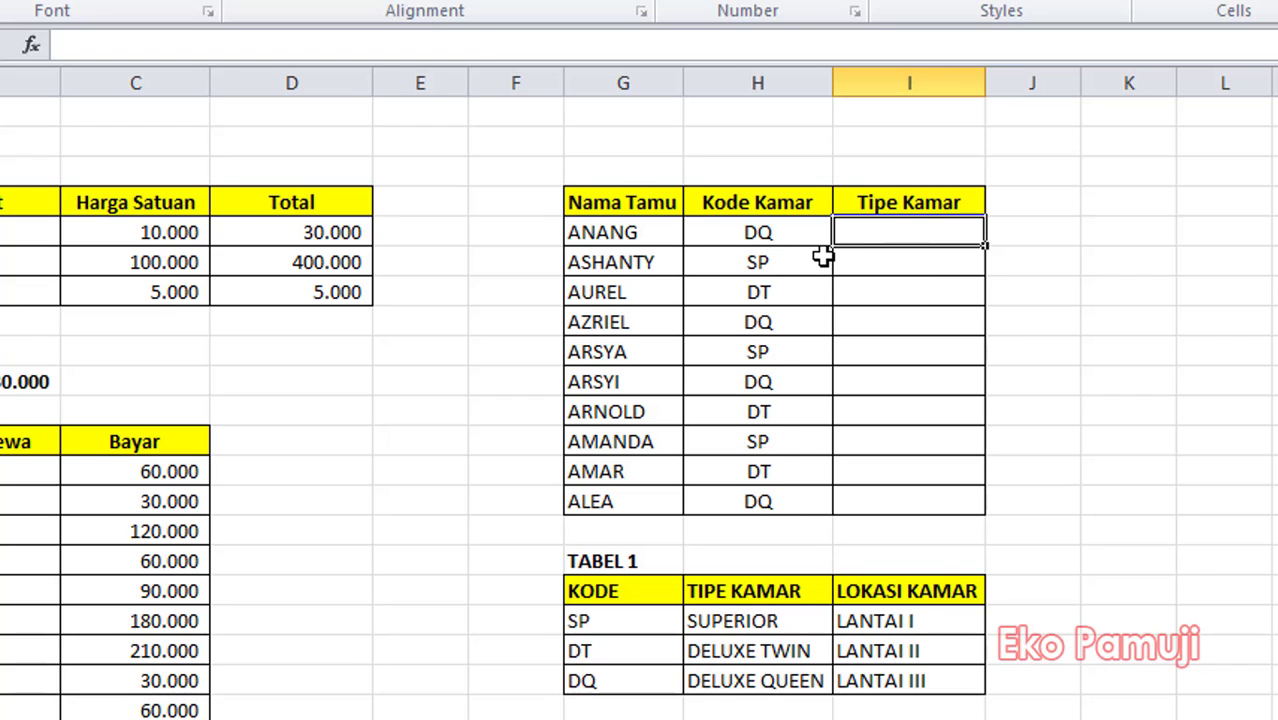
text(=)
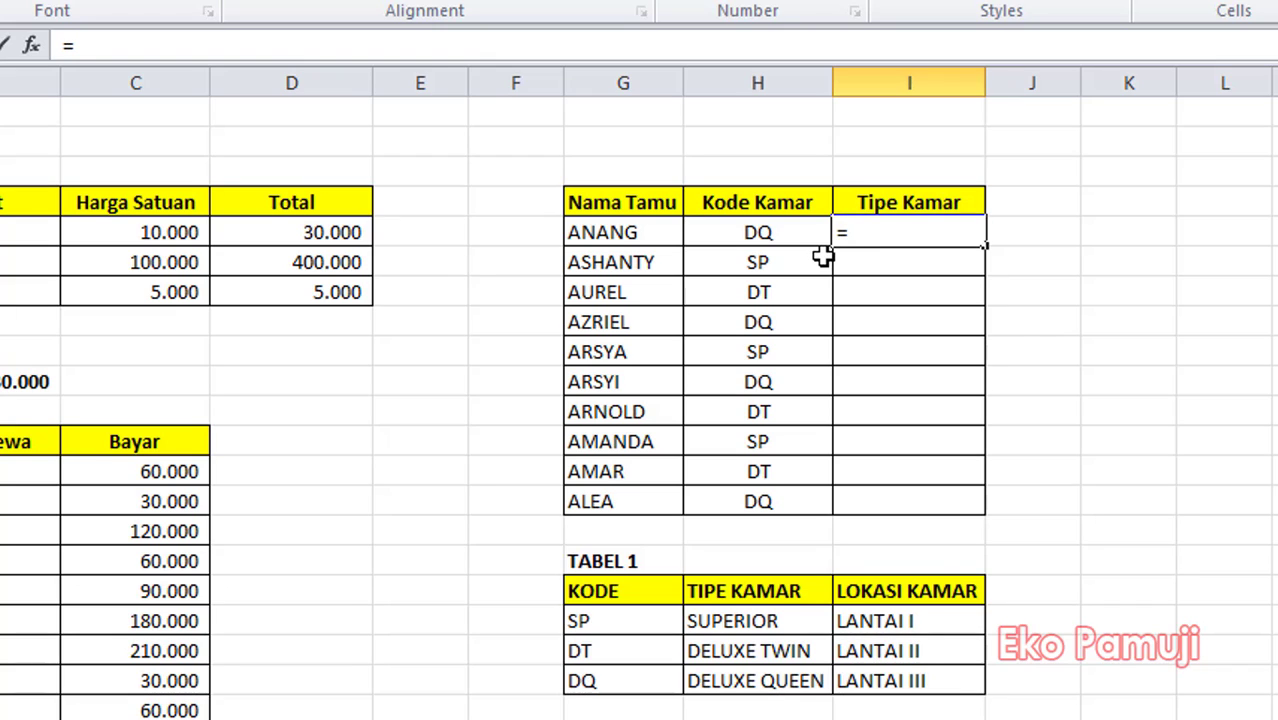
text(vlooku)
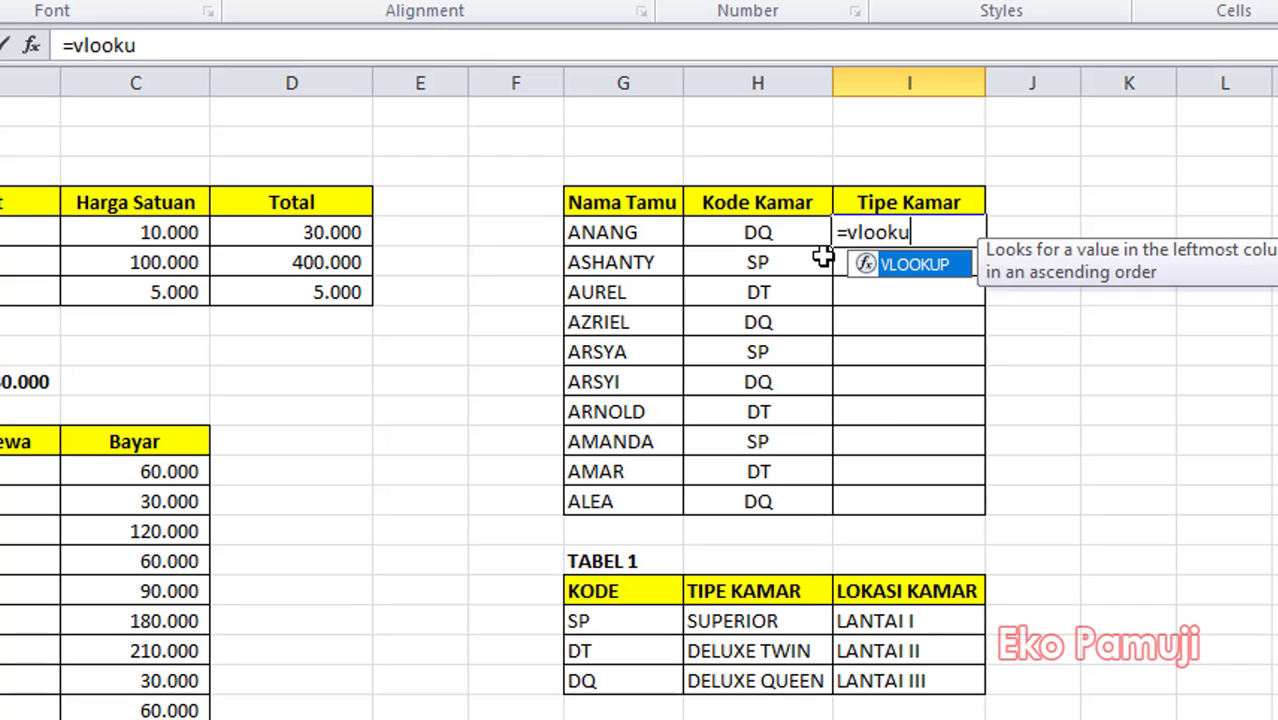
text(p()
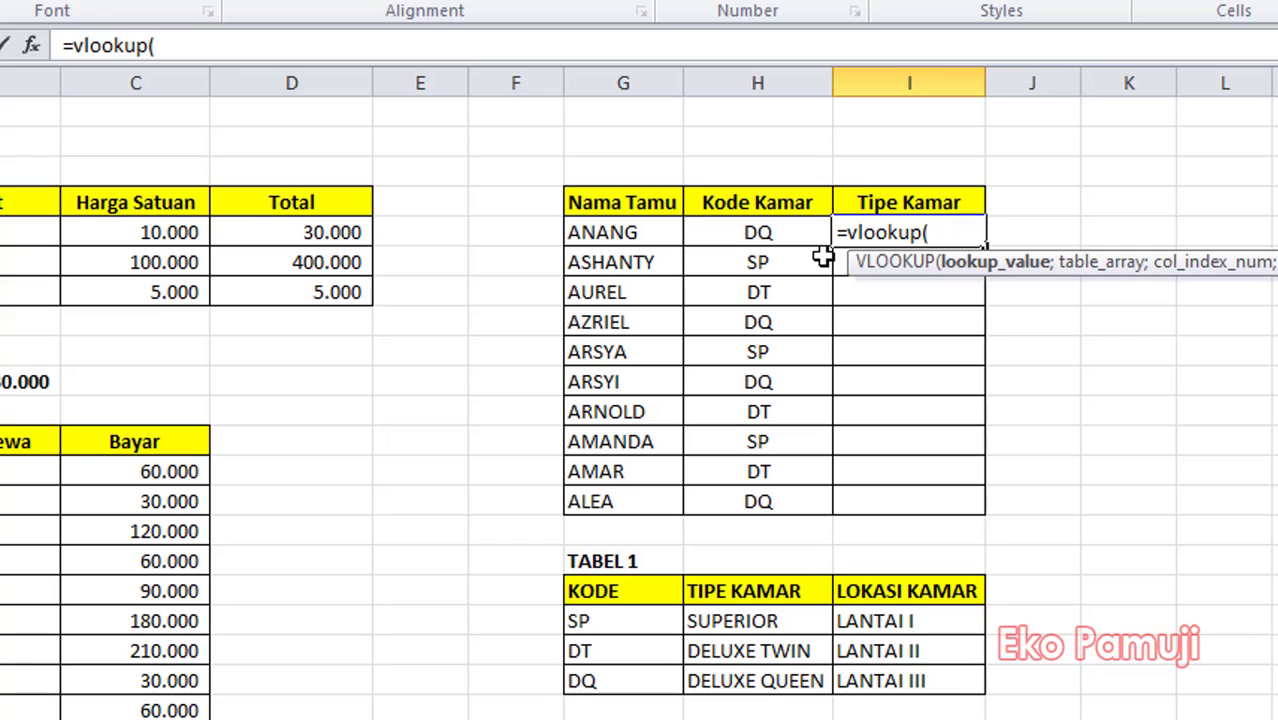
click(742, 231)
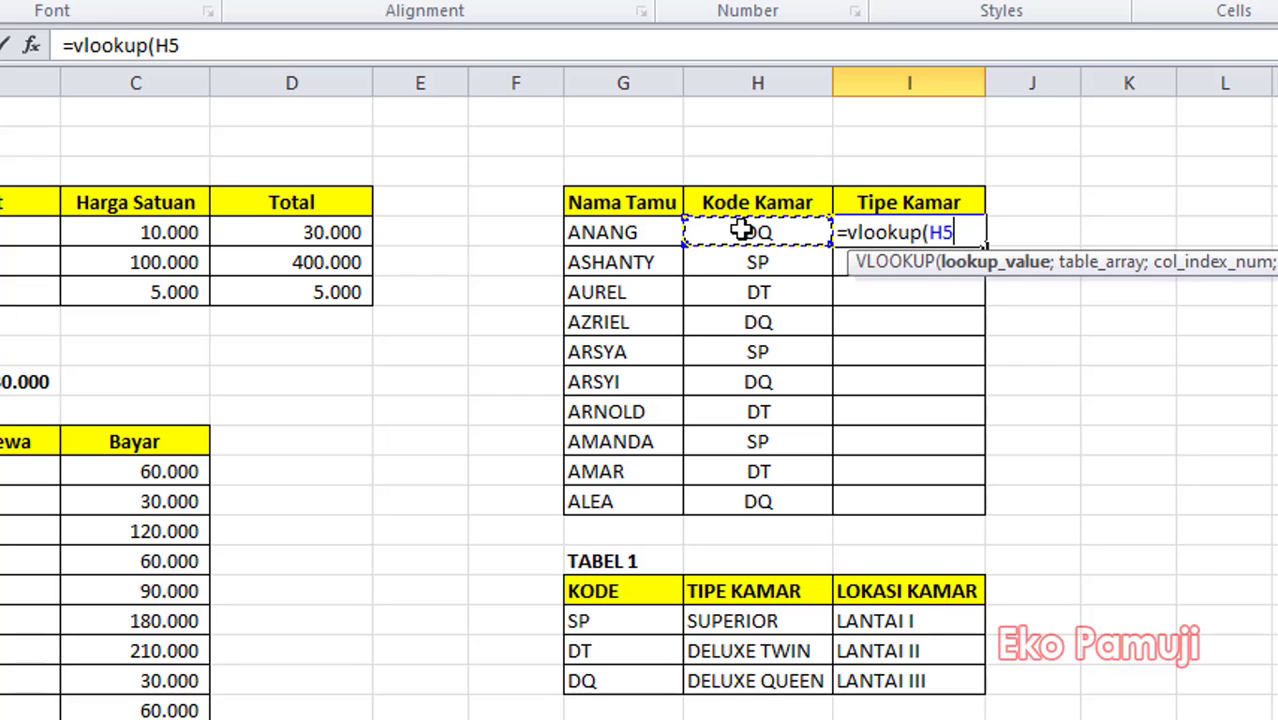
text(;)
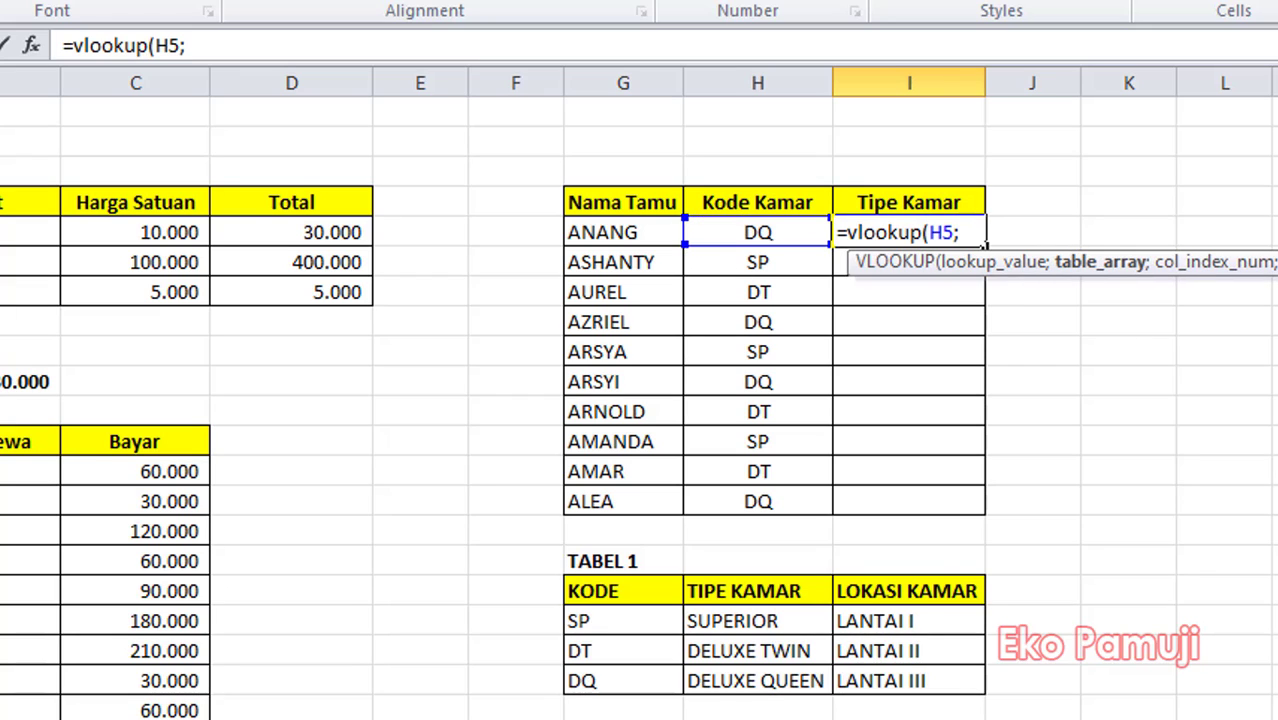
drag(585, 618, 917, 681)
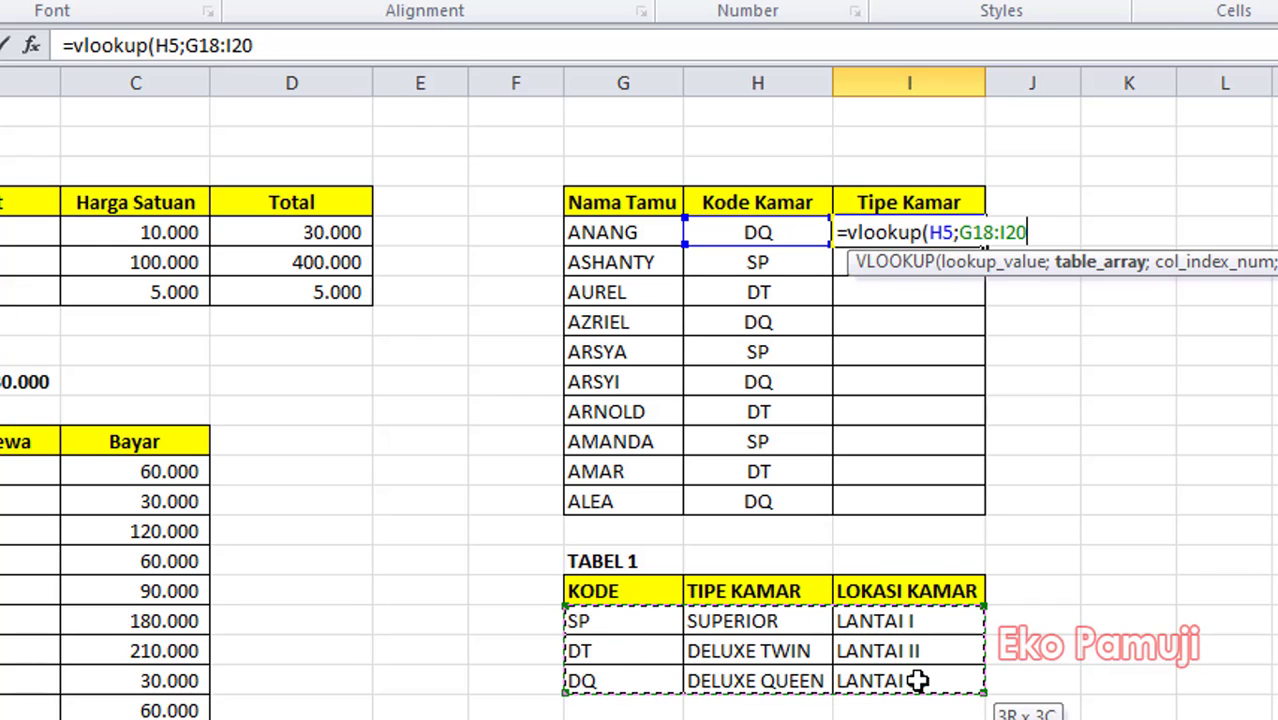
text(;2)
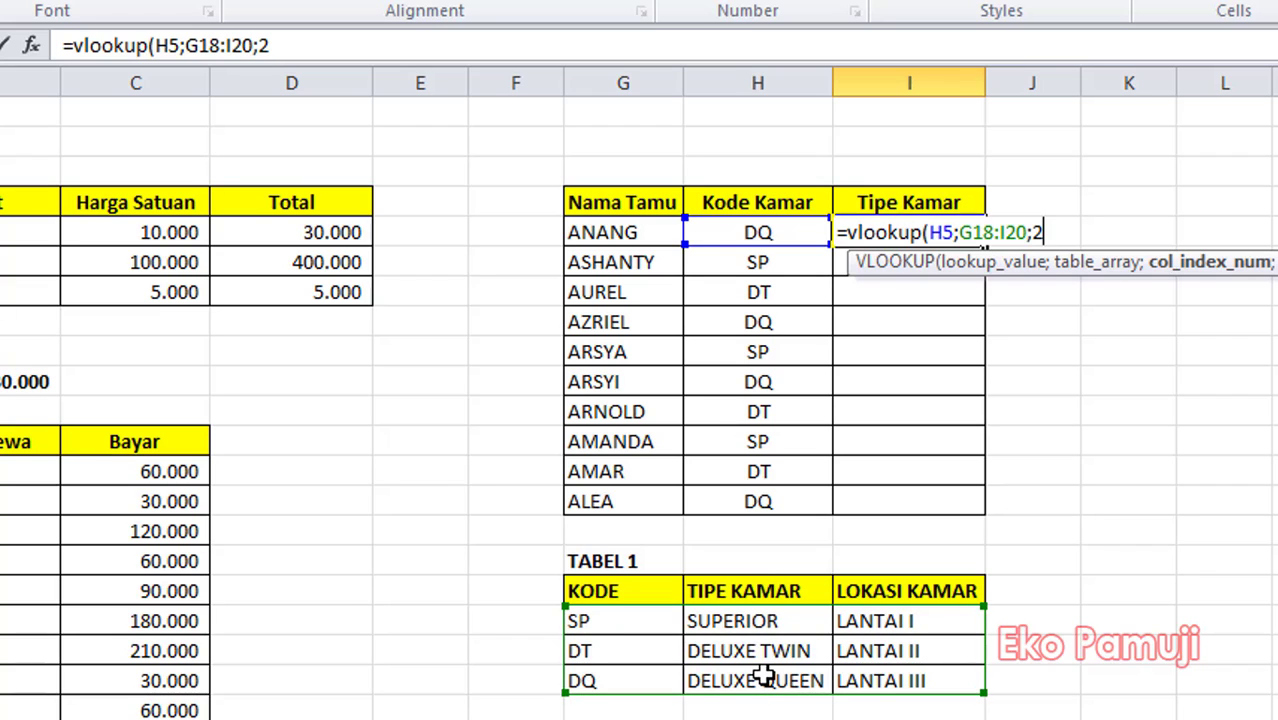
text(;)
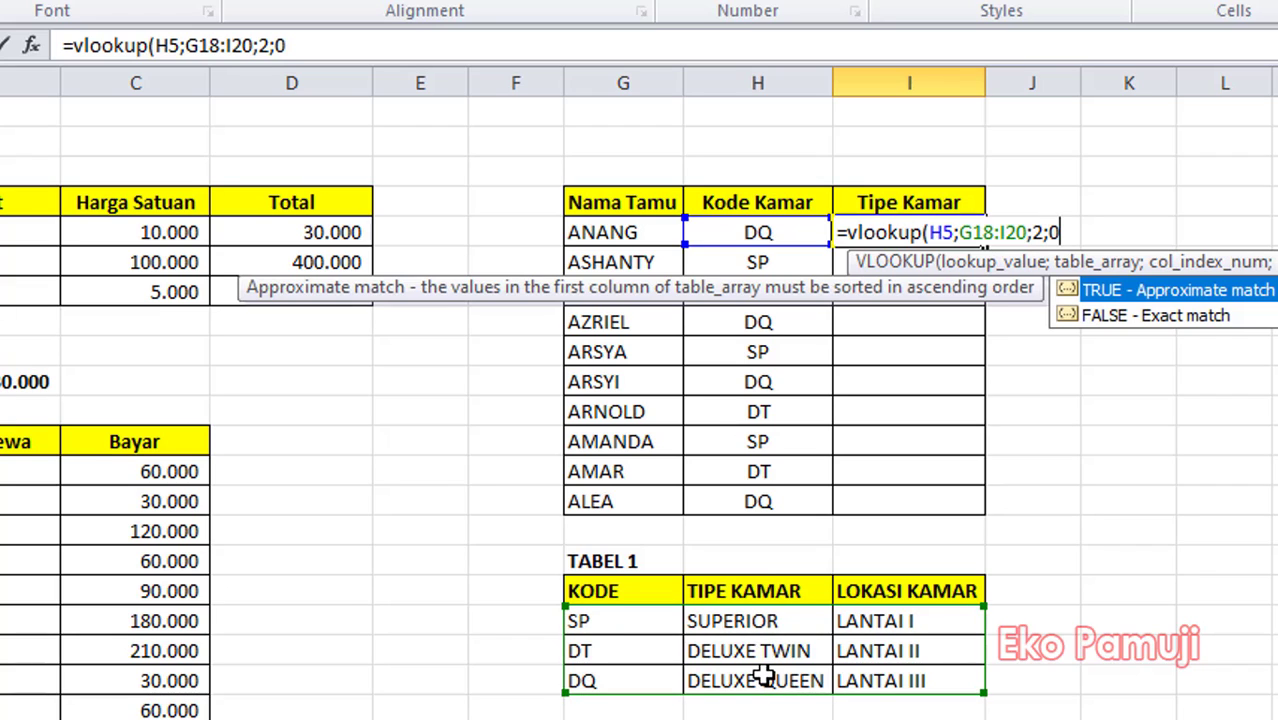
text(0))
key(Return)
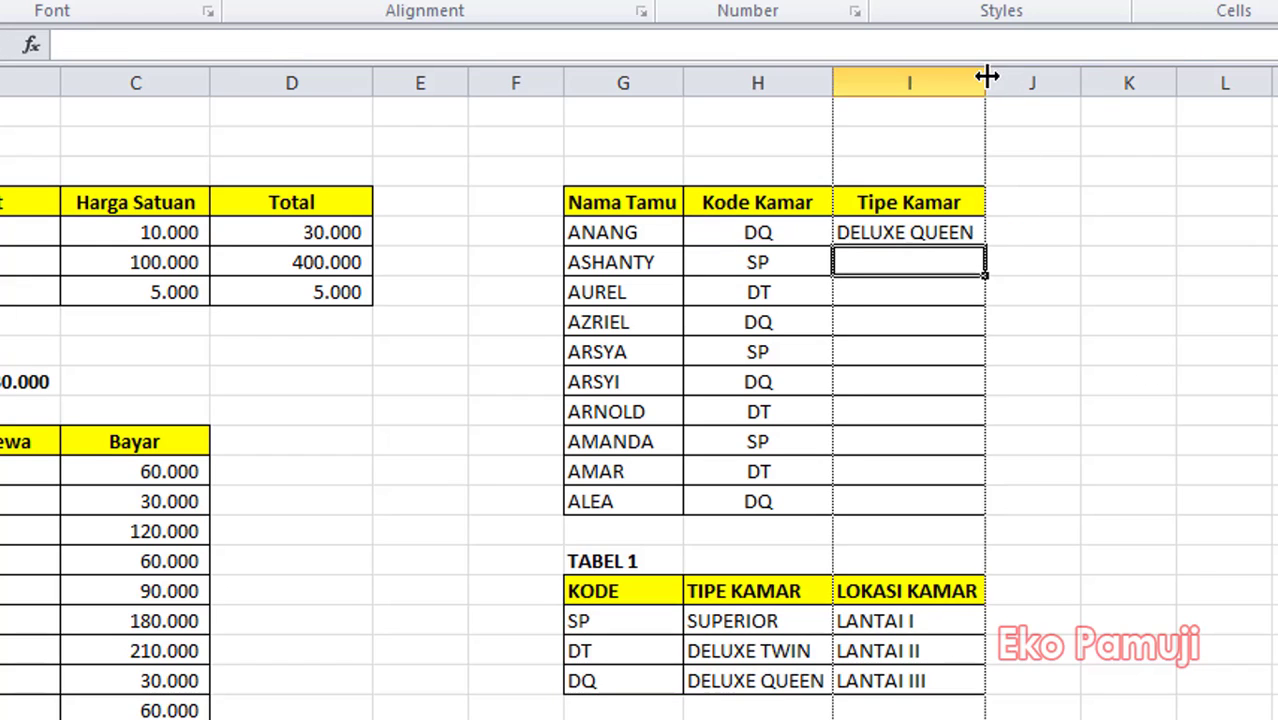
- Widen column I slightly and fill the VLOOKUP formula from I5 down to I11
drag(985, 80, 1003, 80)
click(966, 231)
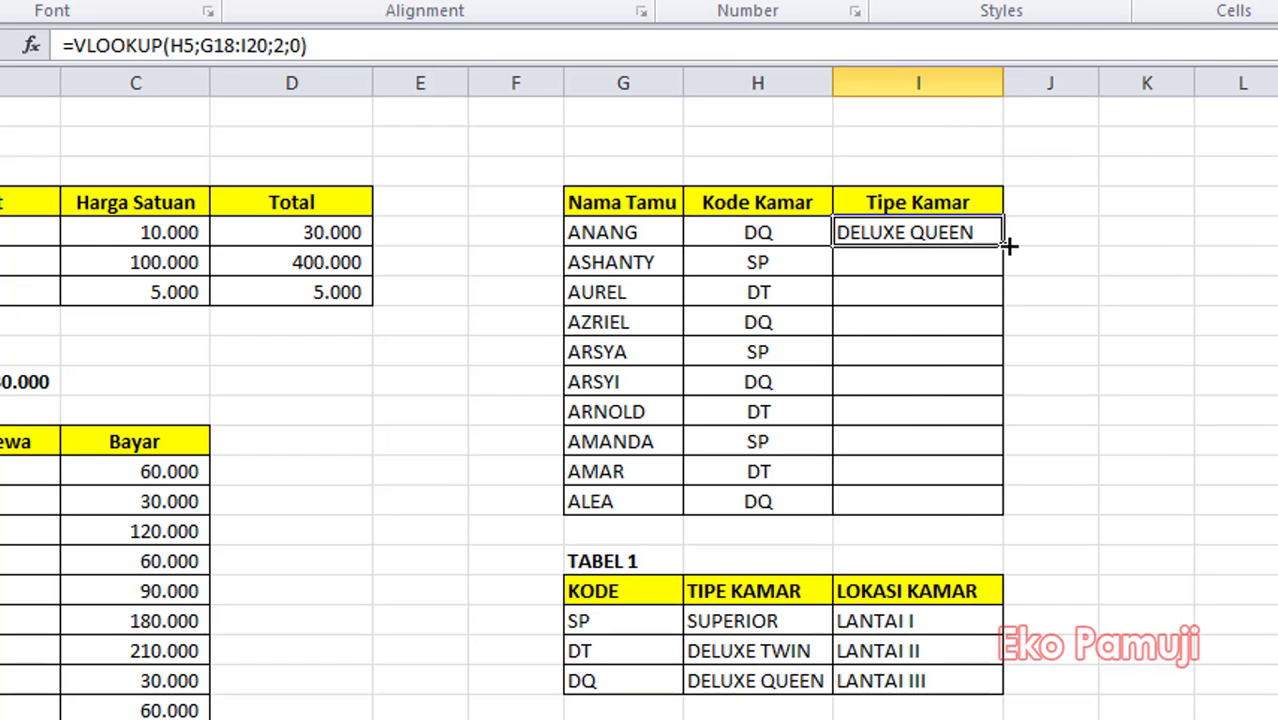
drag(1008, 245, 994, 434)
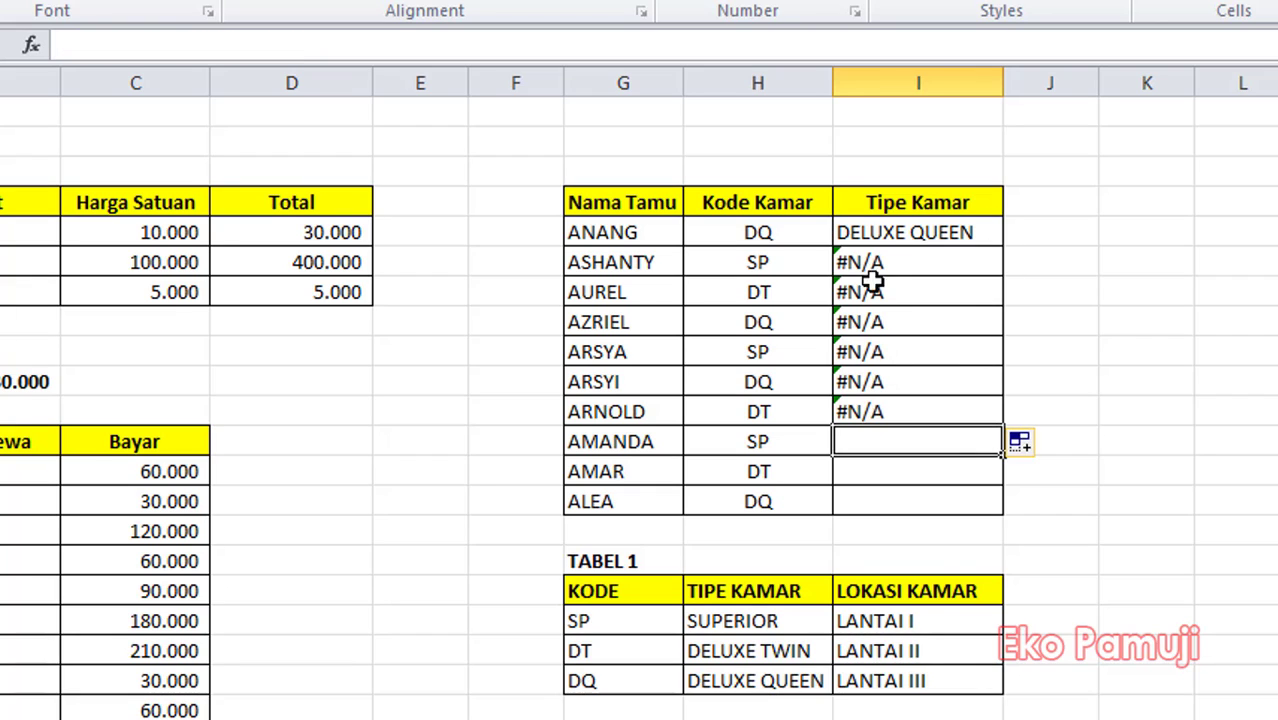
- Examine which lookup cell and table range the Tipe Kamar formulas in I5 and I6 reference
click(900, 233)
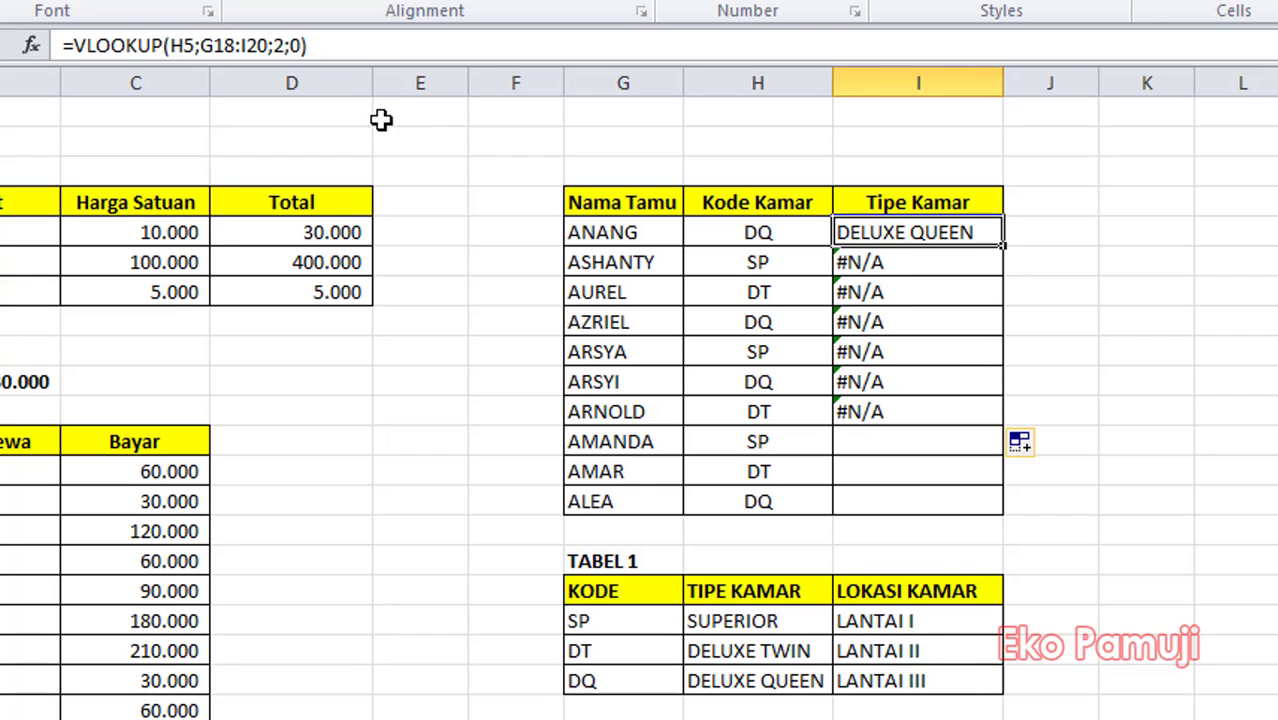
click(364, 45)
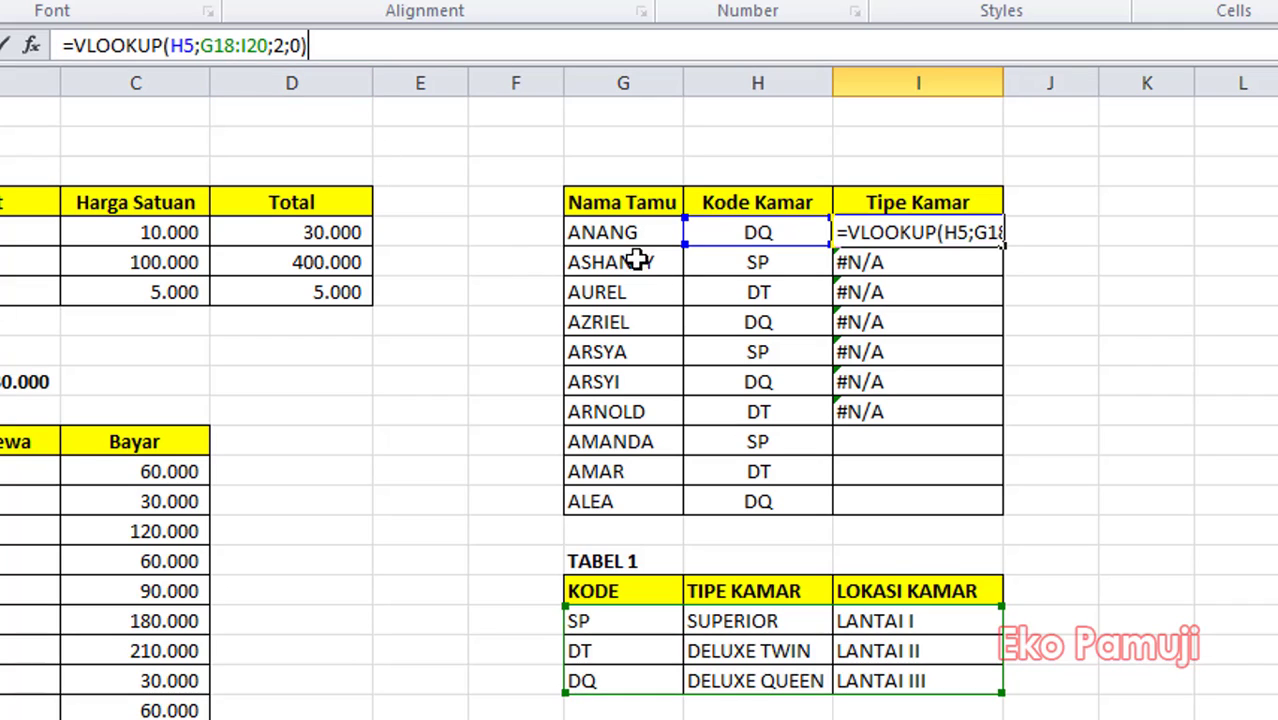
key(Return)
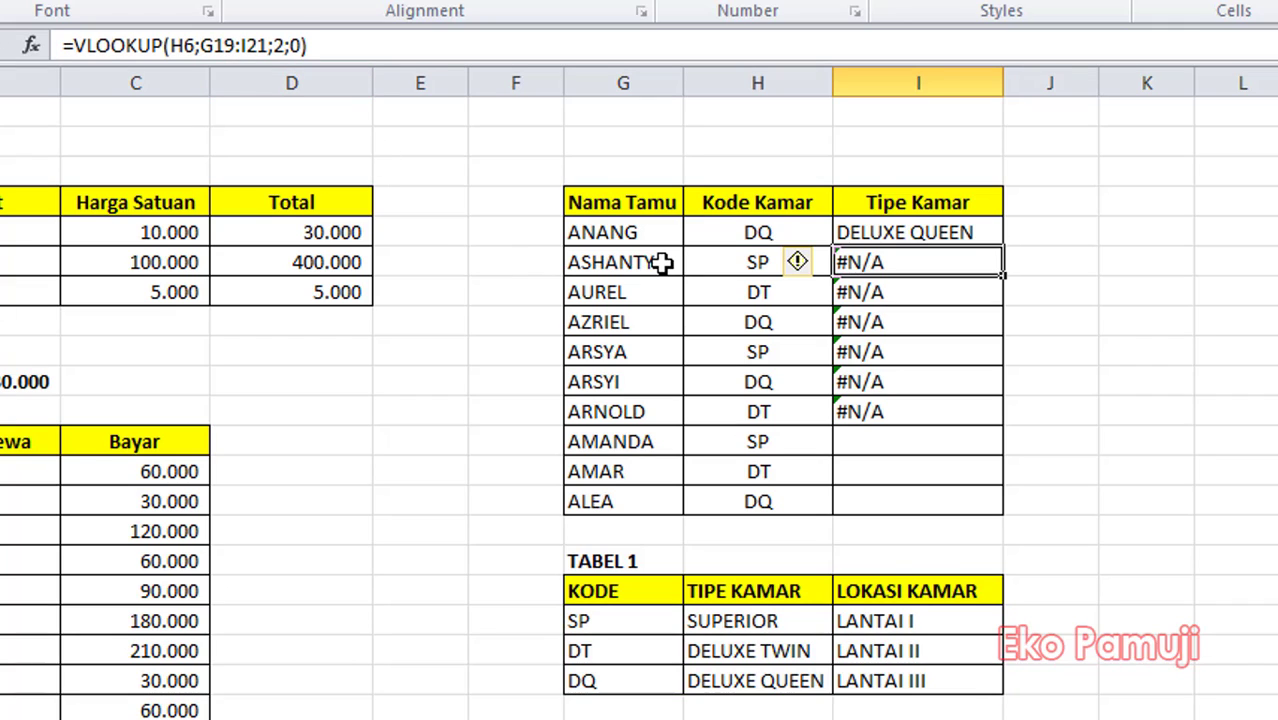
click(412, 45)
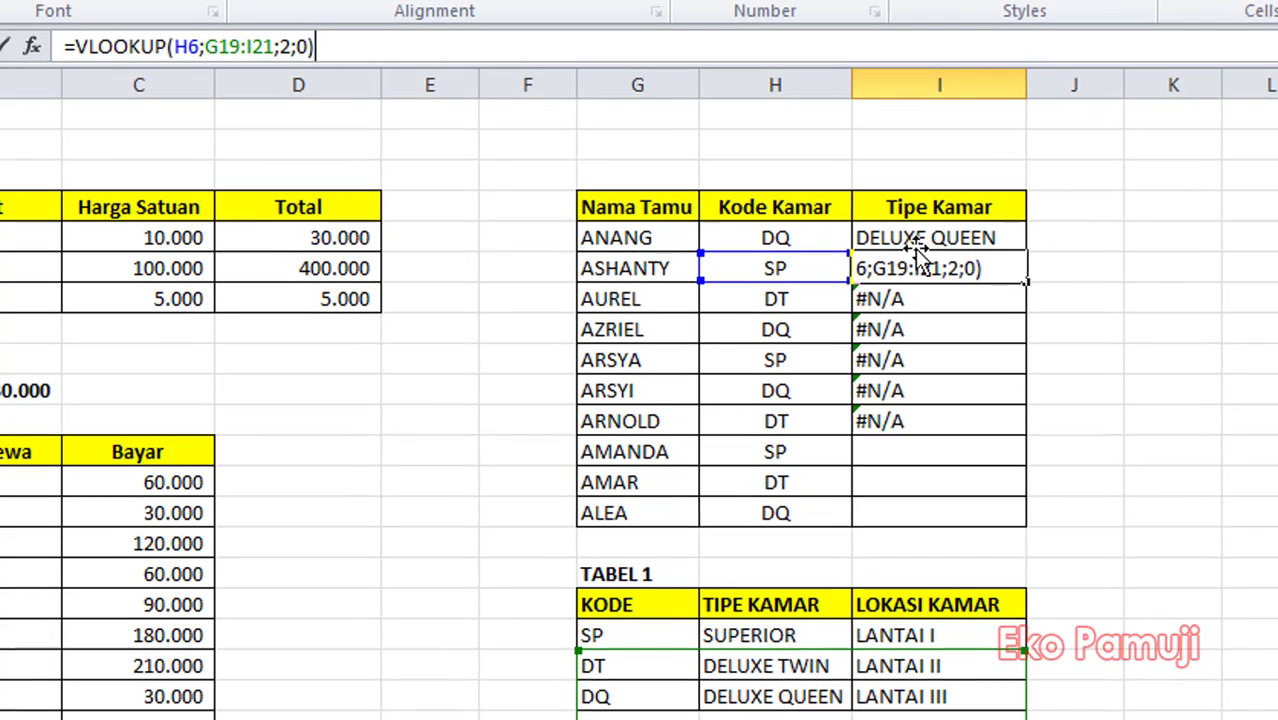
key(Return)
- Make the table range in I5 absolute so the formula reads =VLOOKUP(H5;$G$18:$I$20;2;0)
click(915, 240)
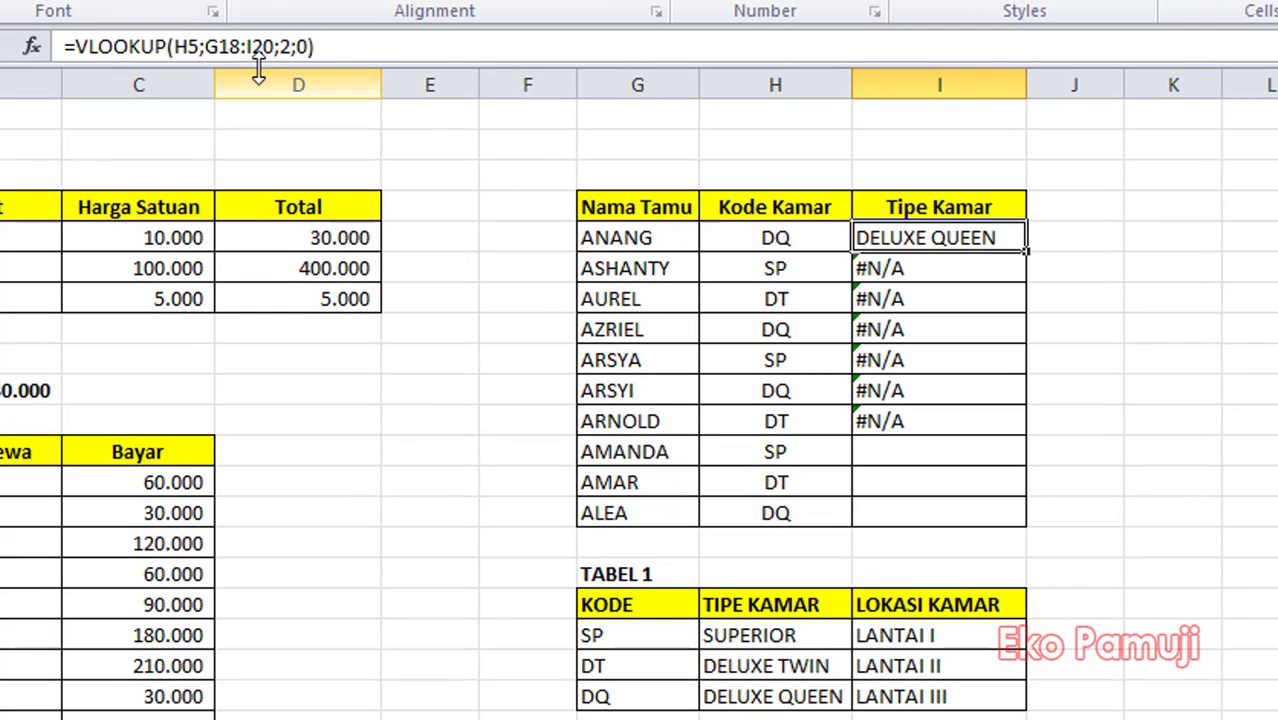
drag(206, 47, 274, 47)
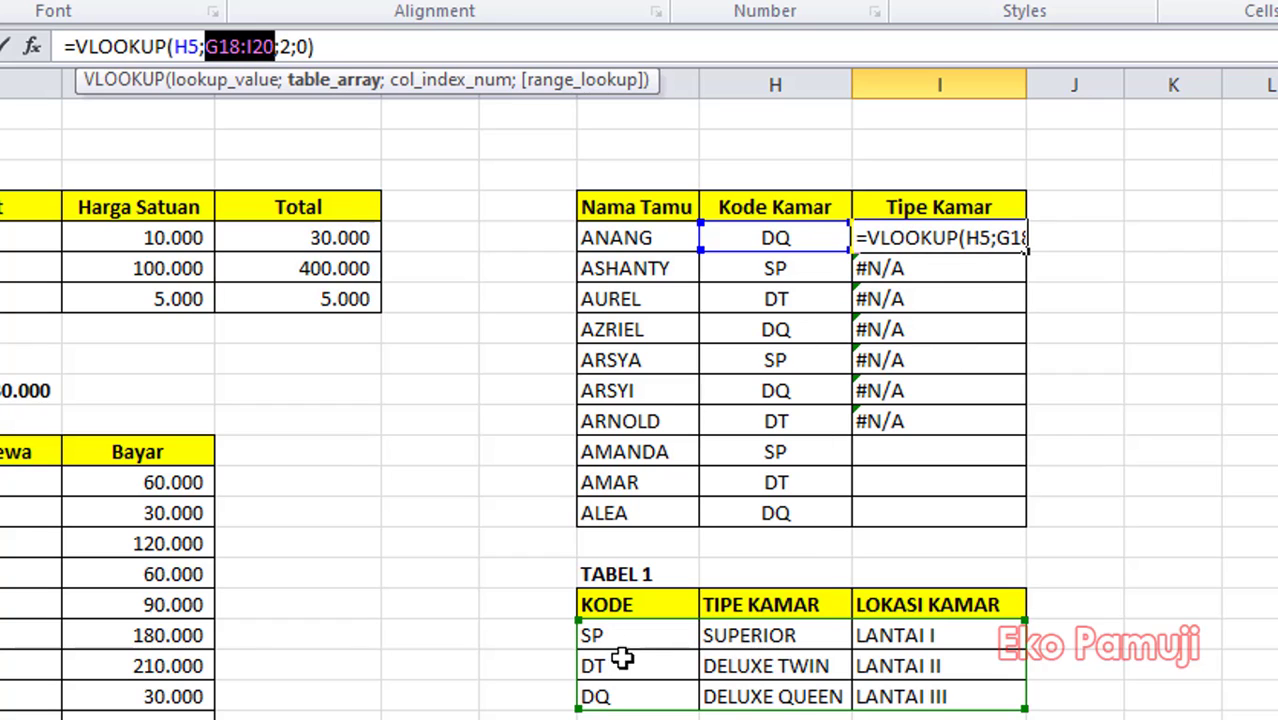
click(209, 47)
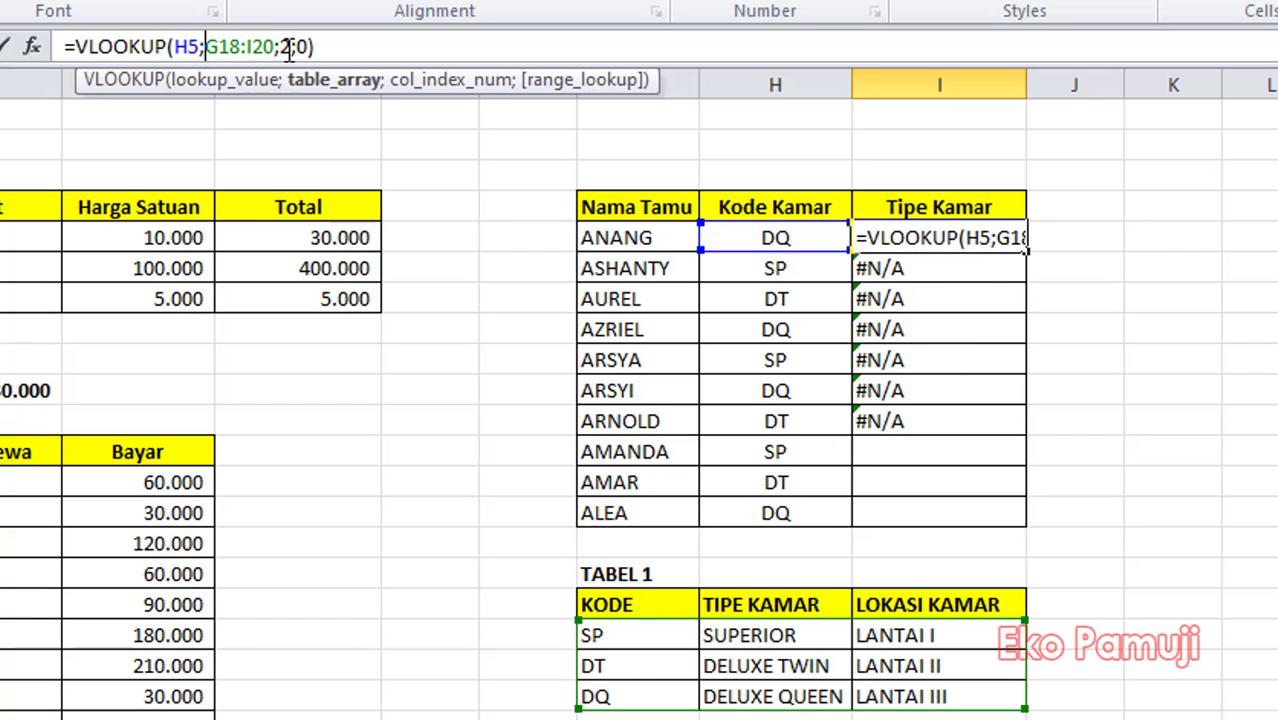
text($)
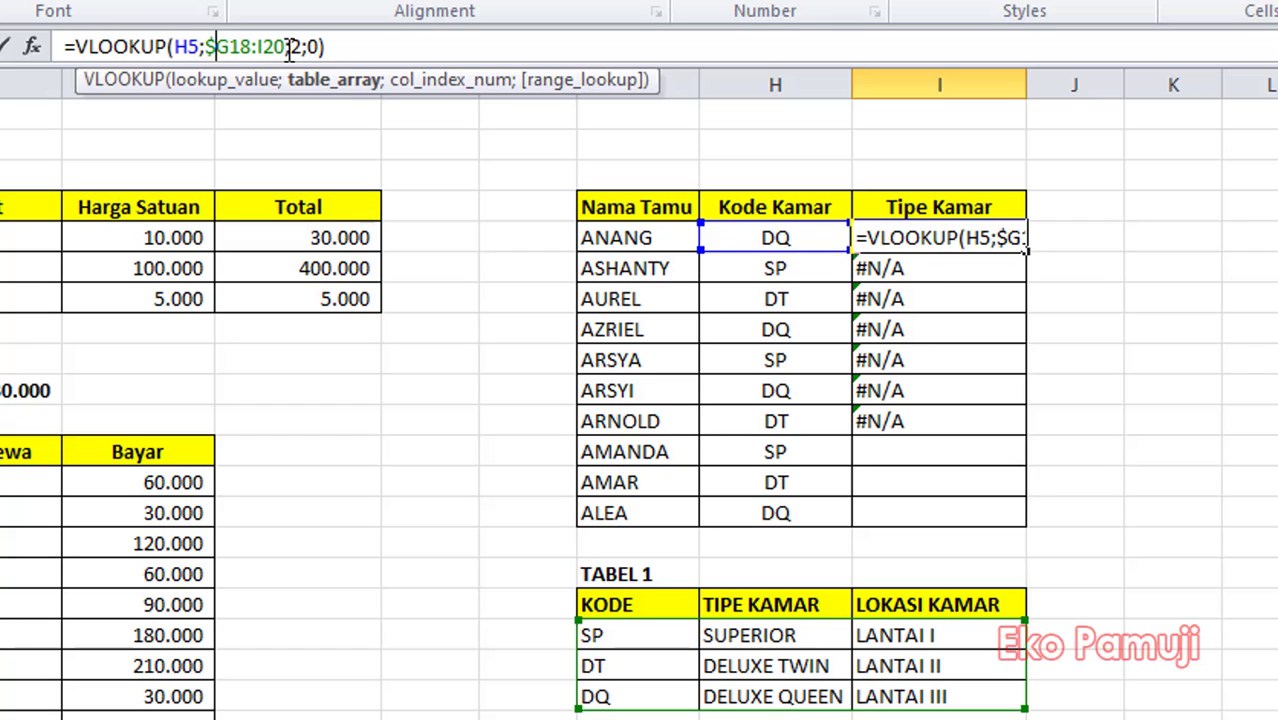
key(Right)
text($G)
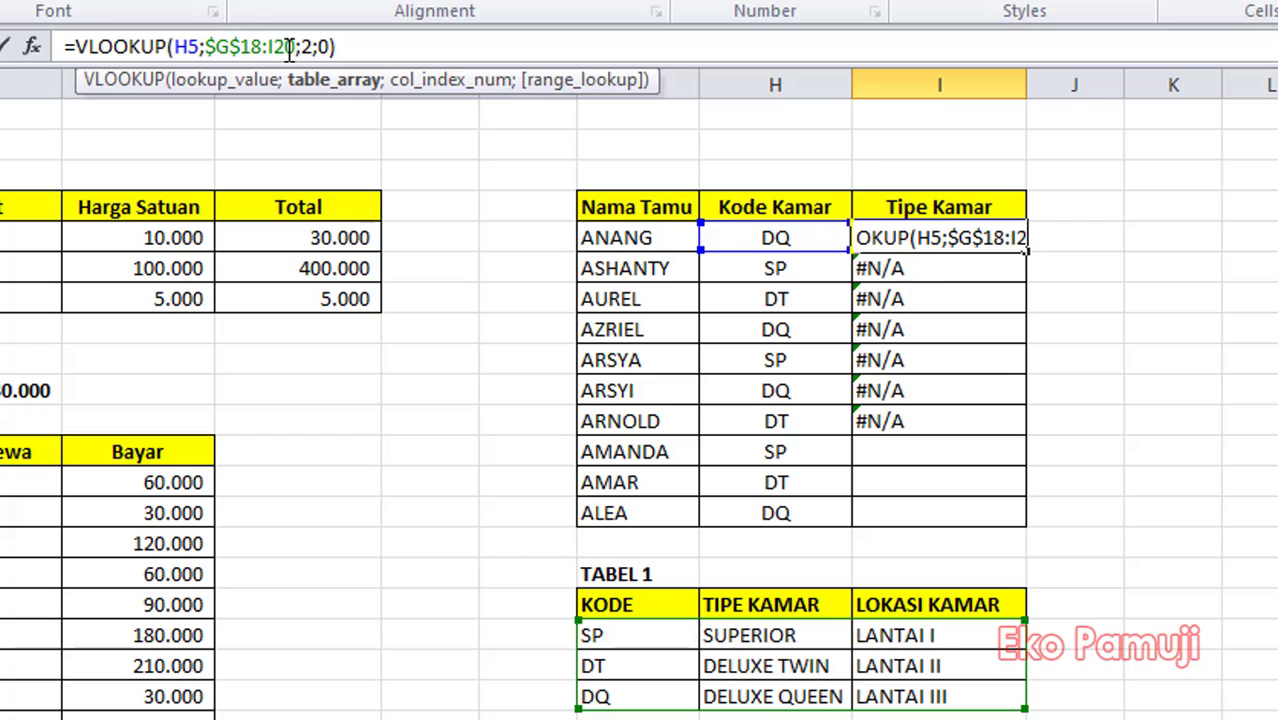
text($18:)
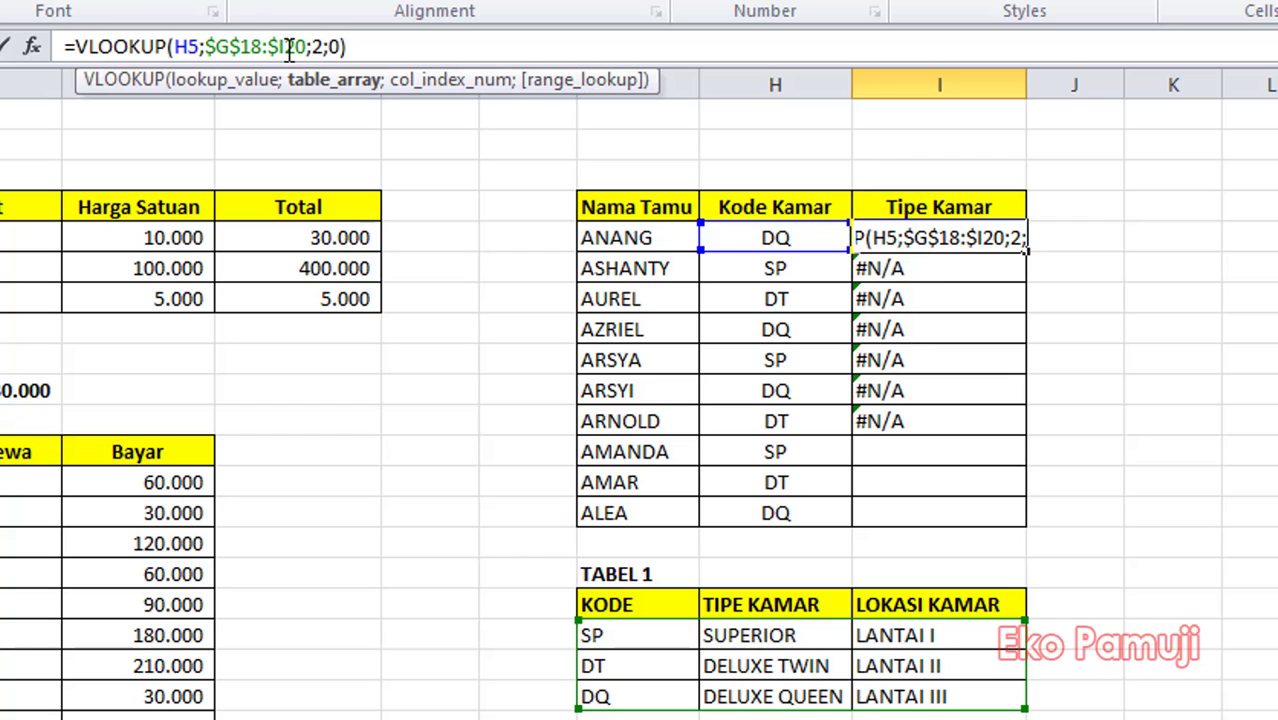
text($)
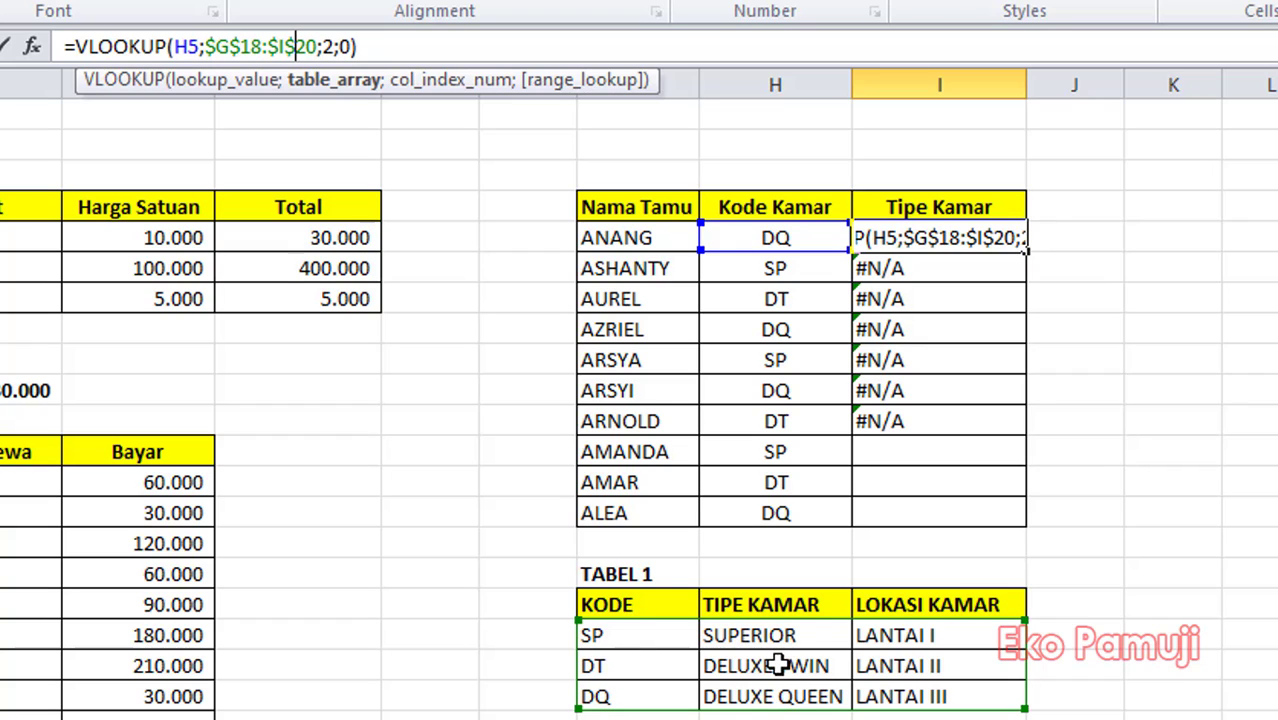
key(Return)
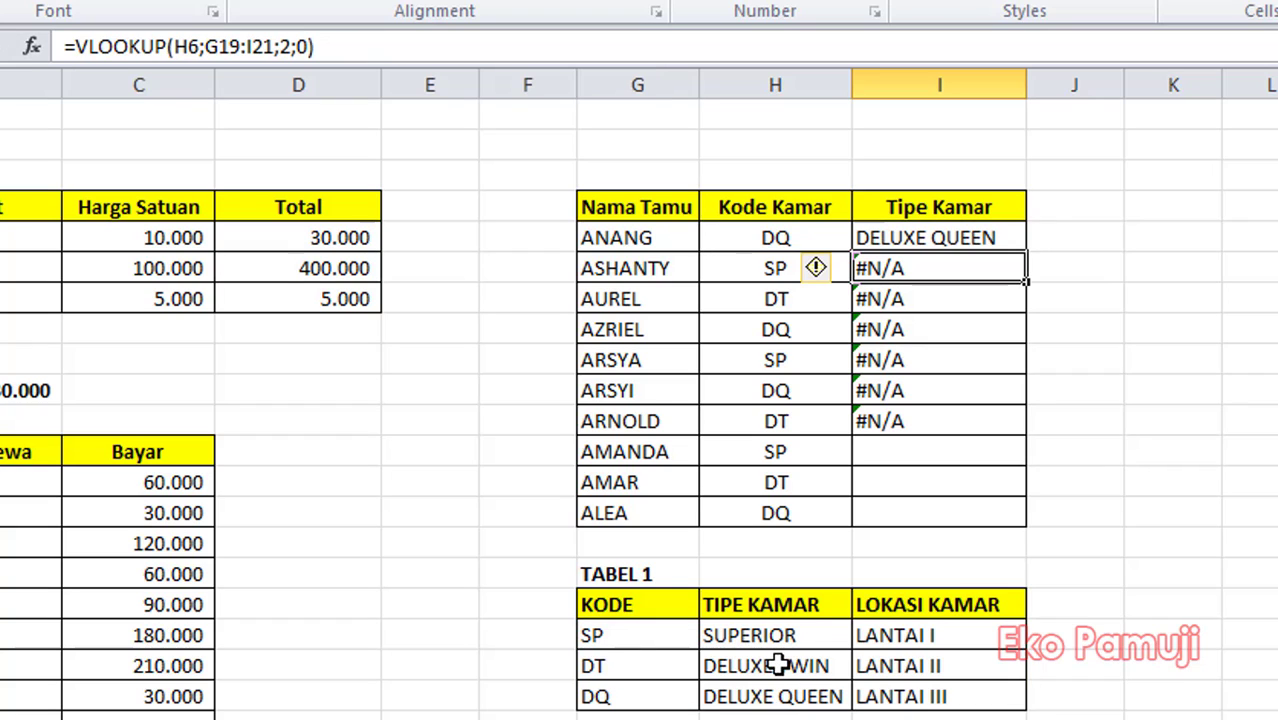
- Fill the VLOOKUP formula with the absolute table range from I5 down to the last guest row, I14
click(995, 242)
drag(1025, 253, 1018, 522)
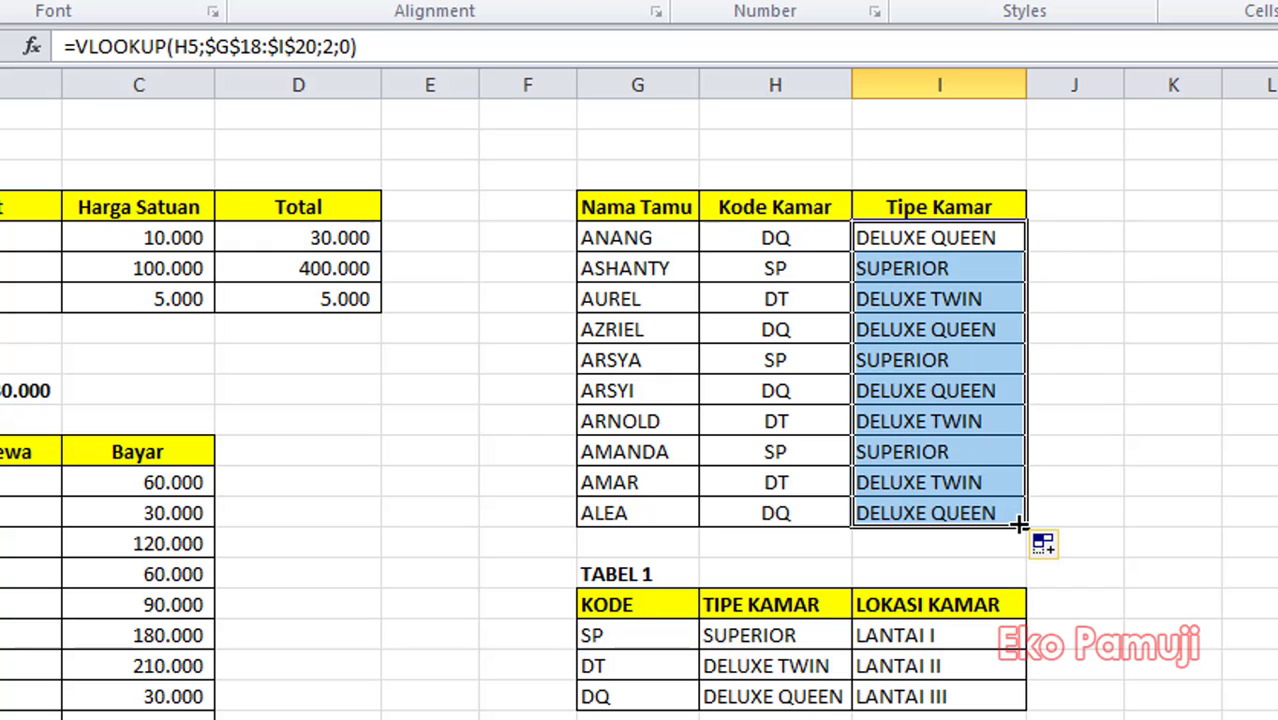
click(1187, 474)
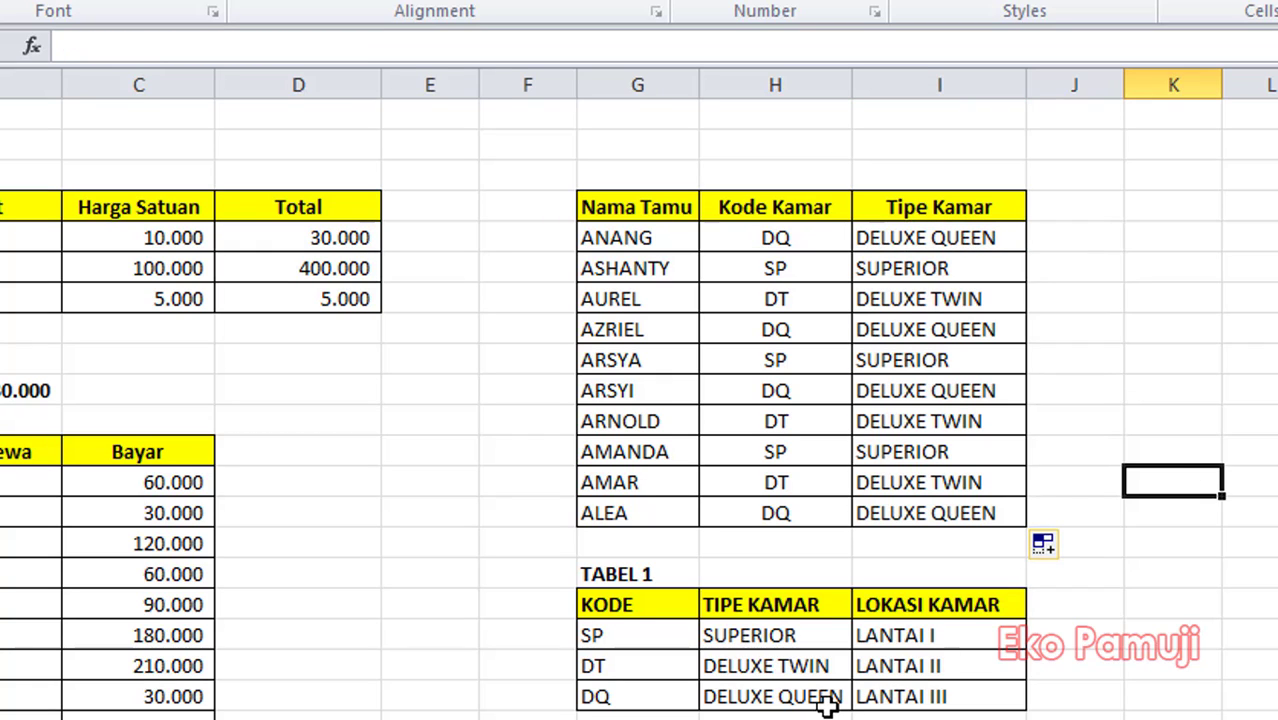